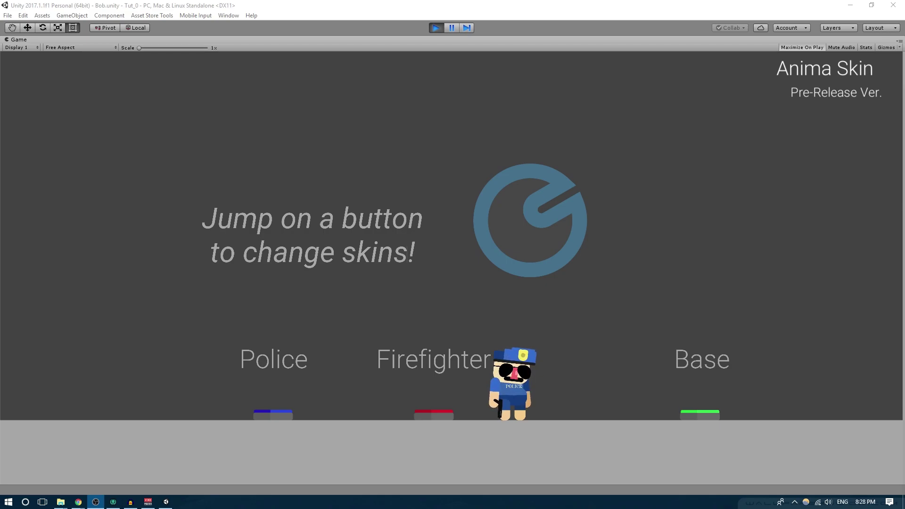
Play-test the running demo by moving the character across the Base, Firefighter and Police buttons, and stop play mode
click(526, 298)
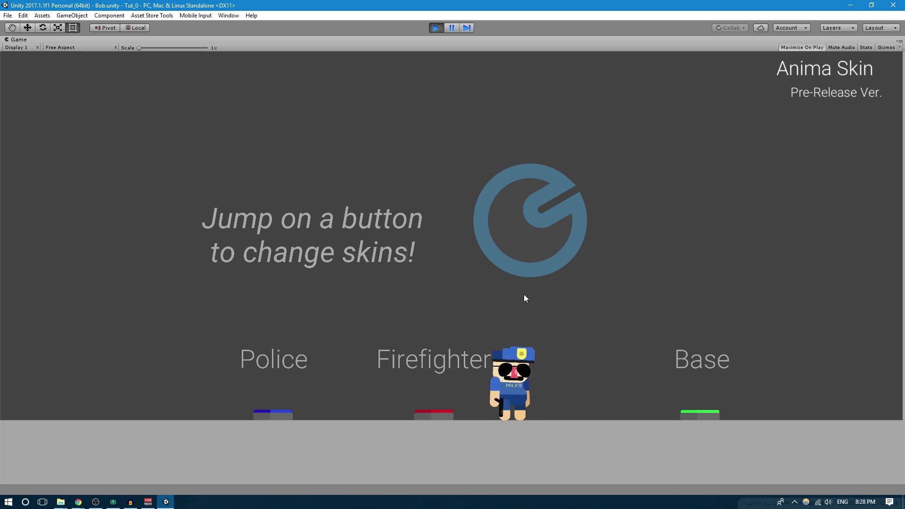
key(Right)
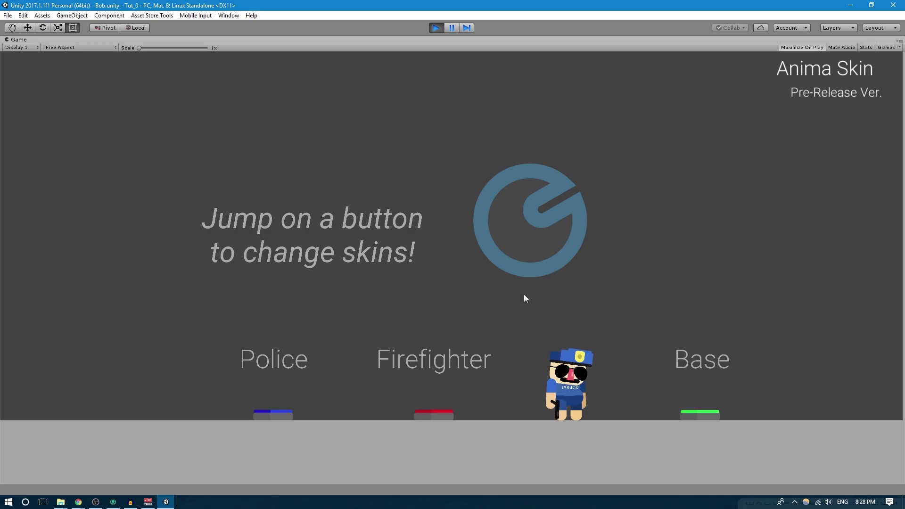
key(Right)
key(Right)
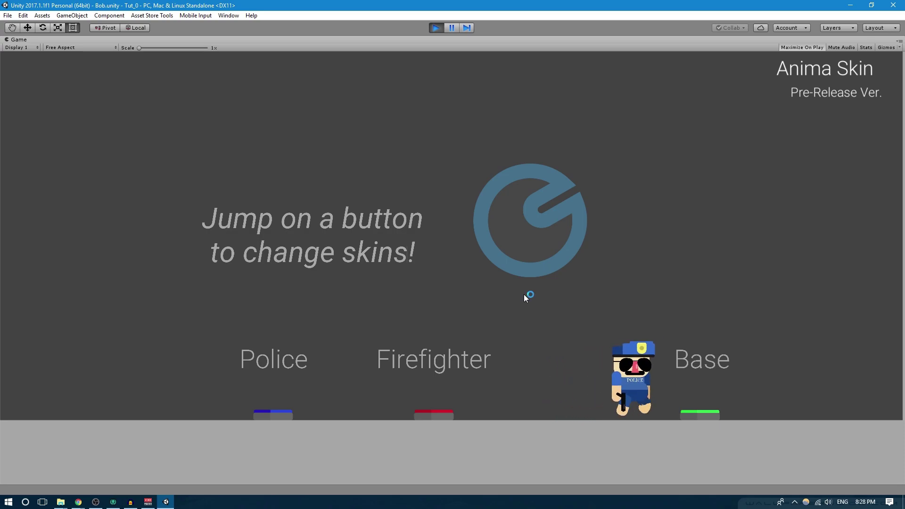
key(Left)
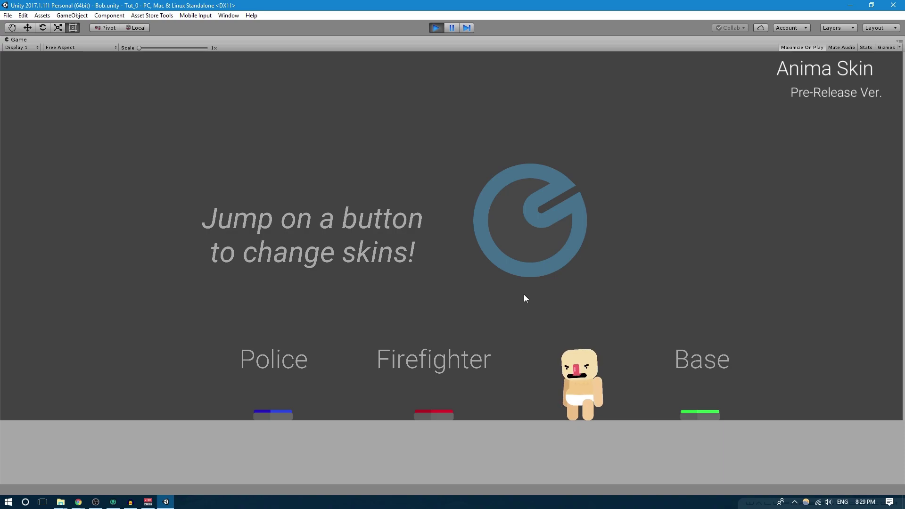
key(Left)
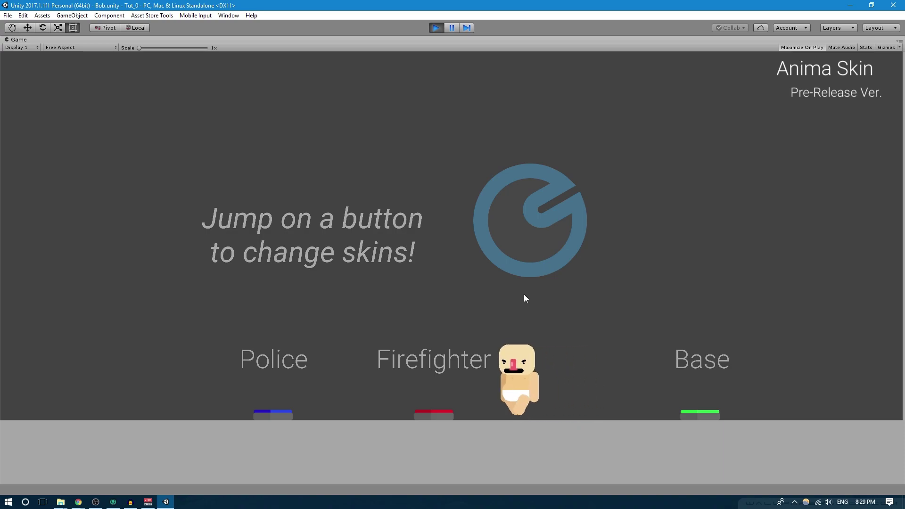
key(Left)
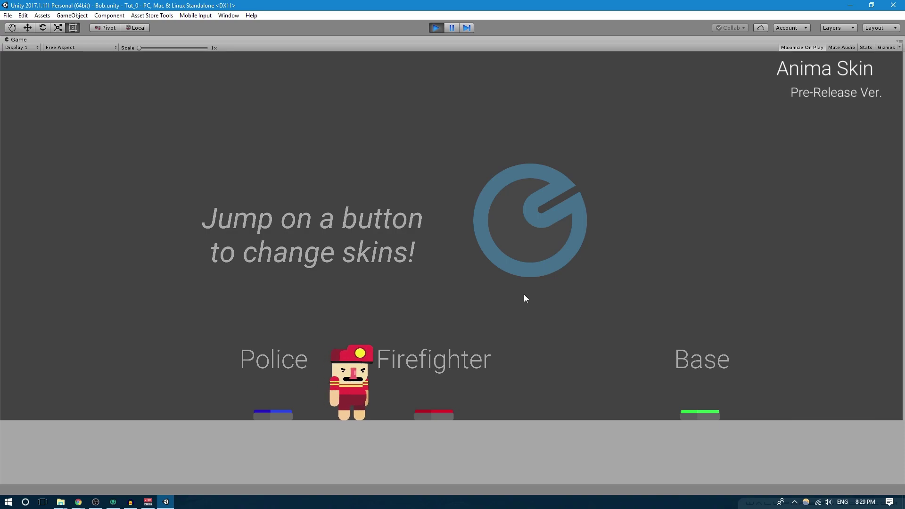
key(Left)
key(Right)
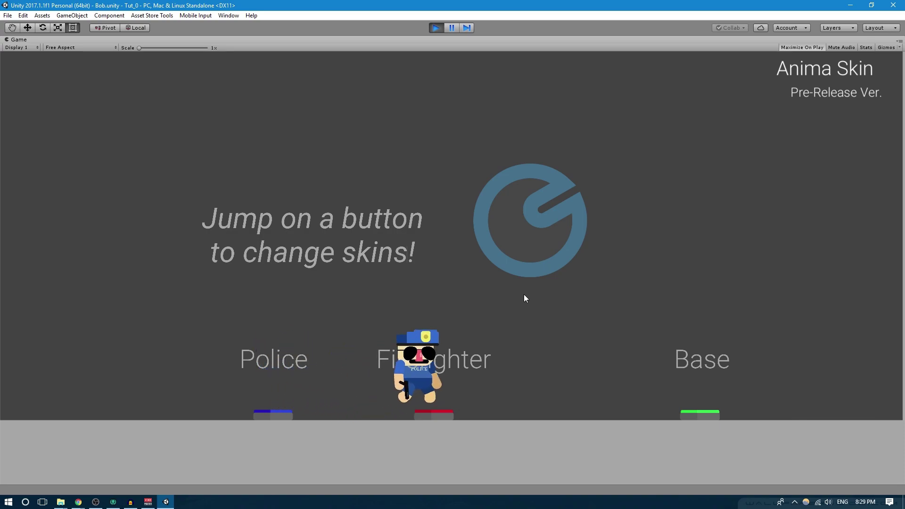
click(438, 27)
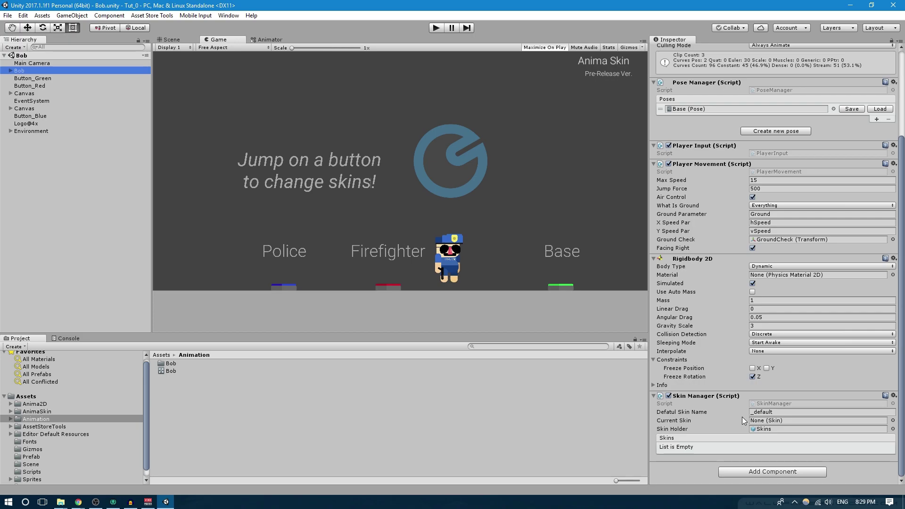
Switch to Chrome and read through the AnimaSkin README, covering the Skin Manager's variables and functions and the Skin component
click(79, 501)
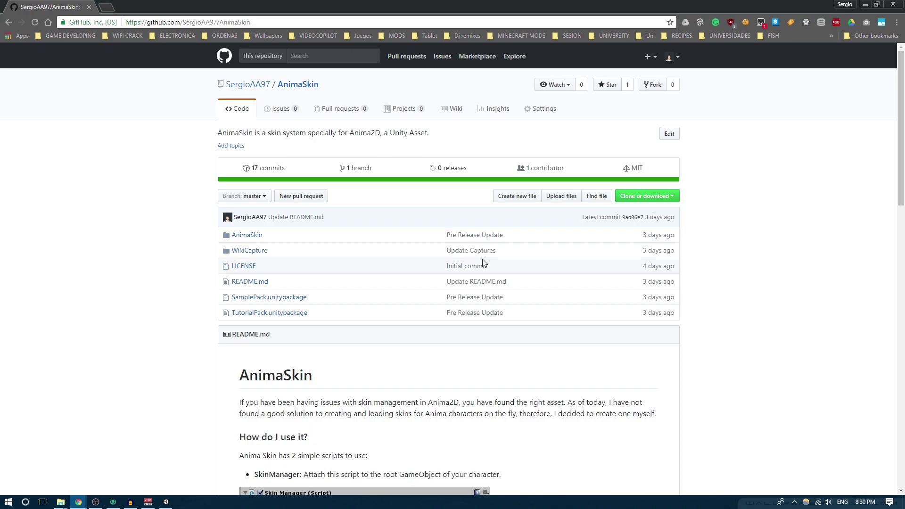
scroll(401, 252, down, 2)
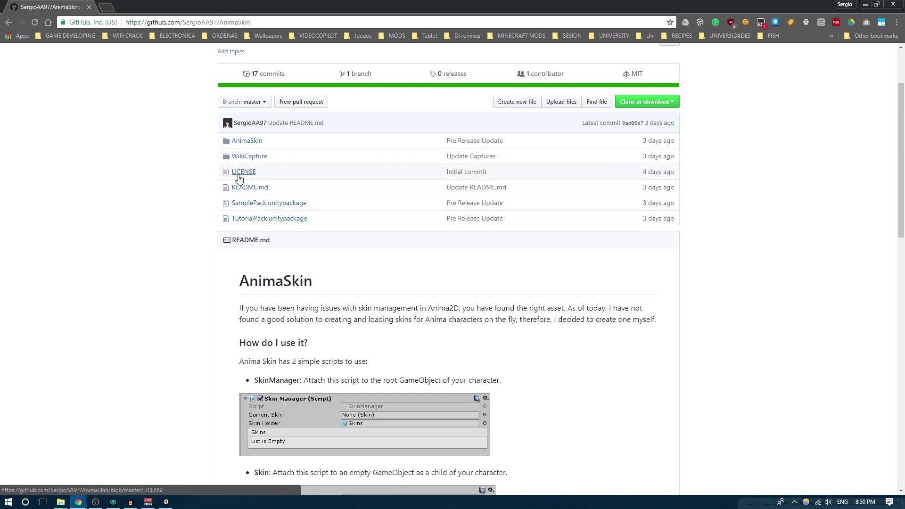
scroll(318, 220, down, 3)
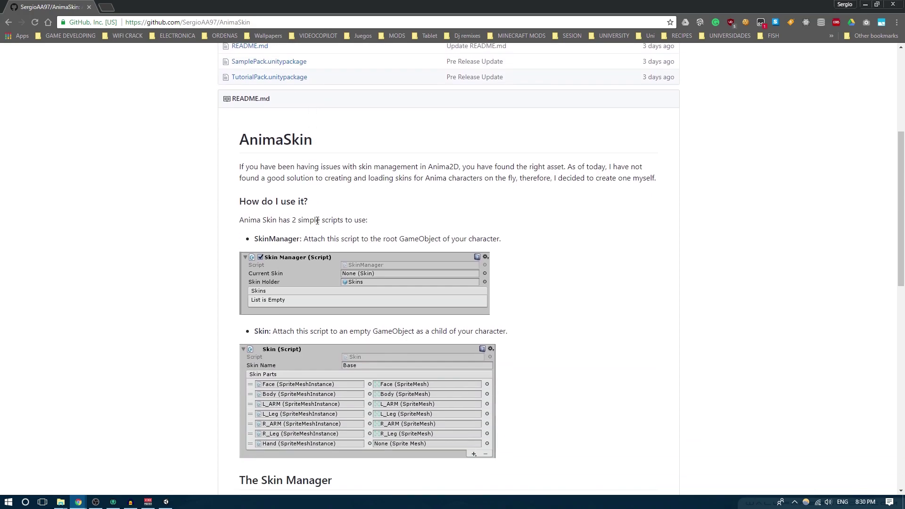
scroll(282, 189, down, 2)
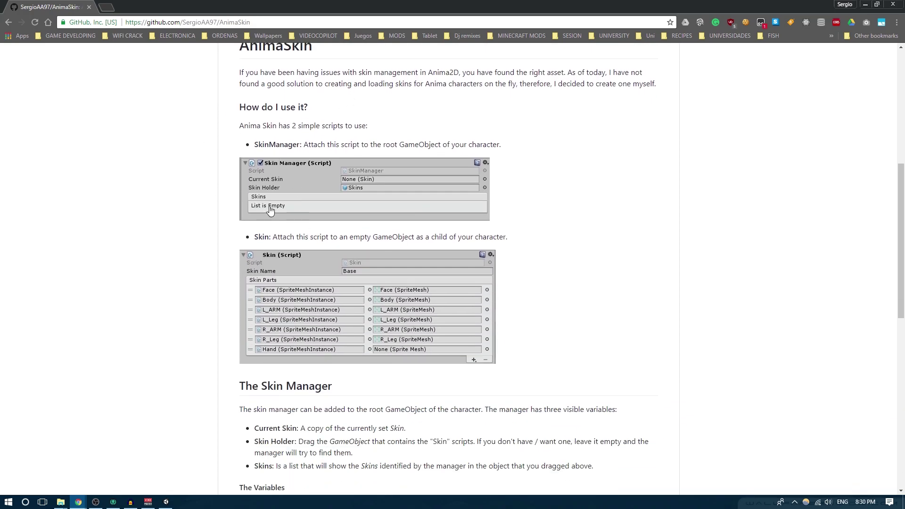
scroll(272, 209, down, 1)
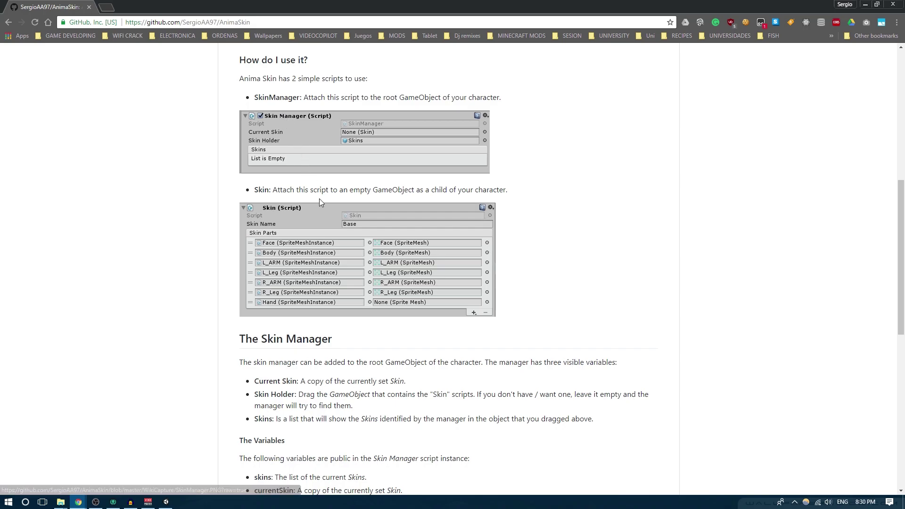
scroll(336, 241, down, 1)
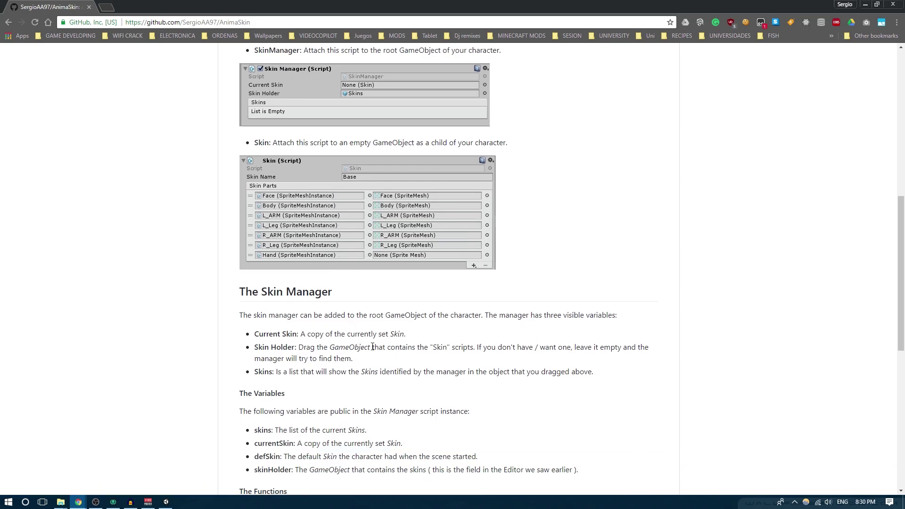
scroll(374, 345, down, 1)
scroll(375, 344, down, 1)
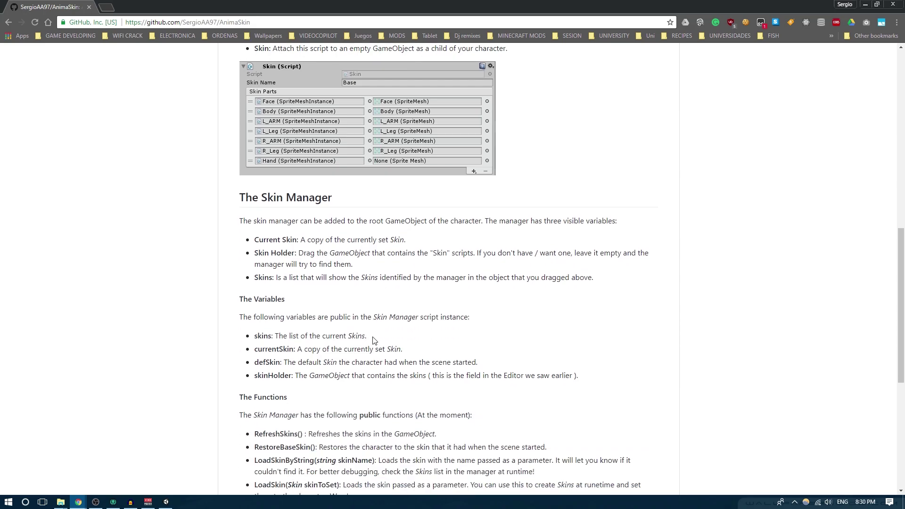
scroll(245, 302, down, 2)
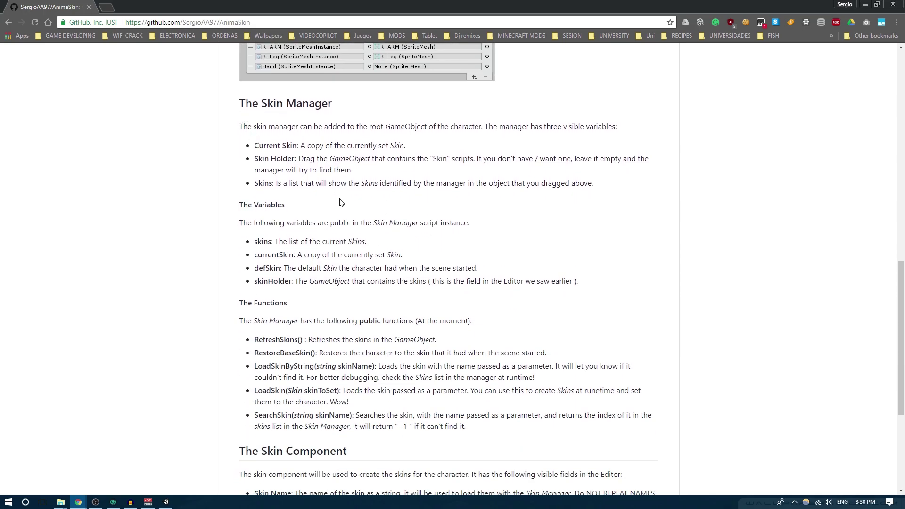
scroll(262, 228, down, 2)
scroll(283, 273, down, 2)
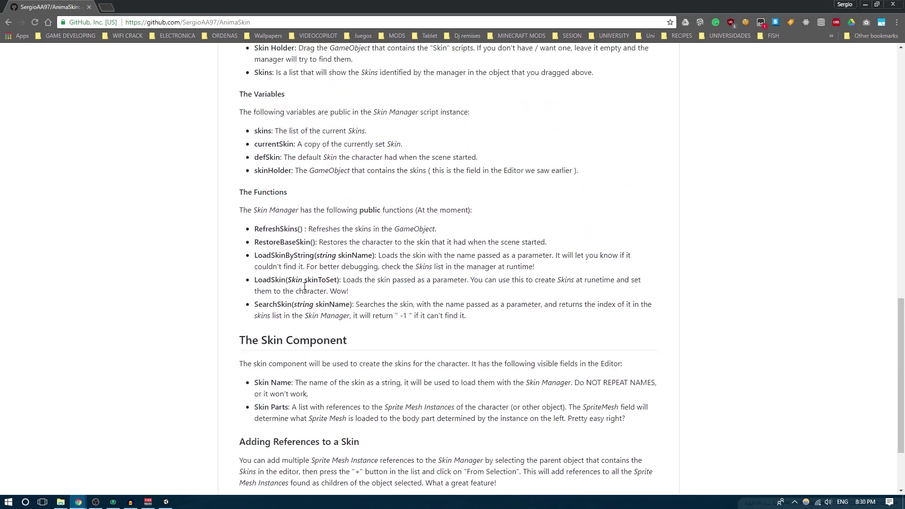
drag(277, 352, 243, 358)
scroll(283, 330, up, 3)
click(343, 309)
scroll(367, 307, up, 15)
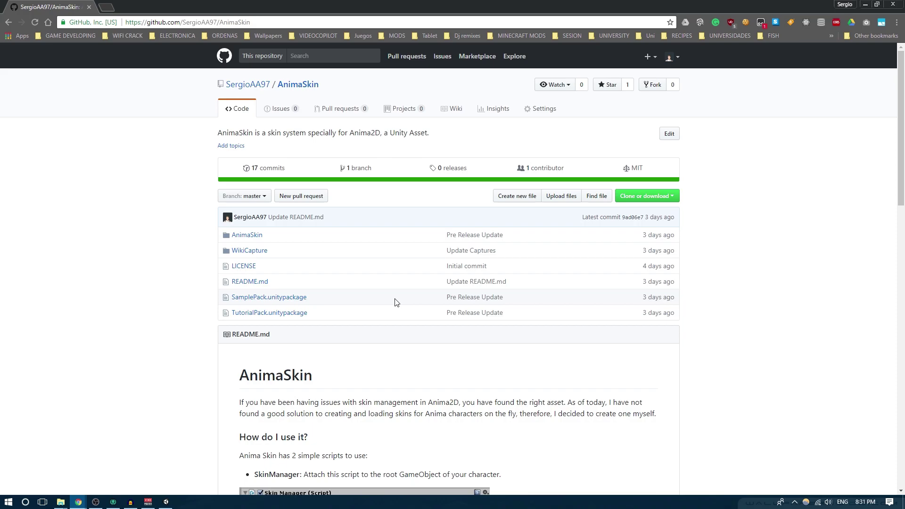
Download the AnimaSkin repository as a ZIP and show the AnimaSkin folder in File Explorer
click(650, 196)
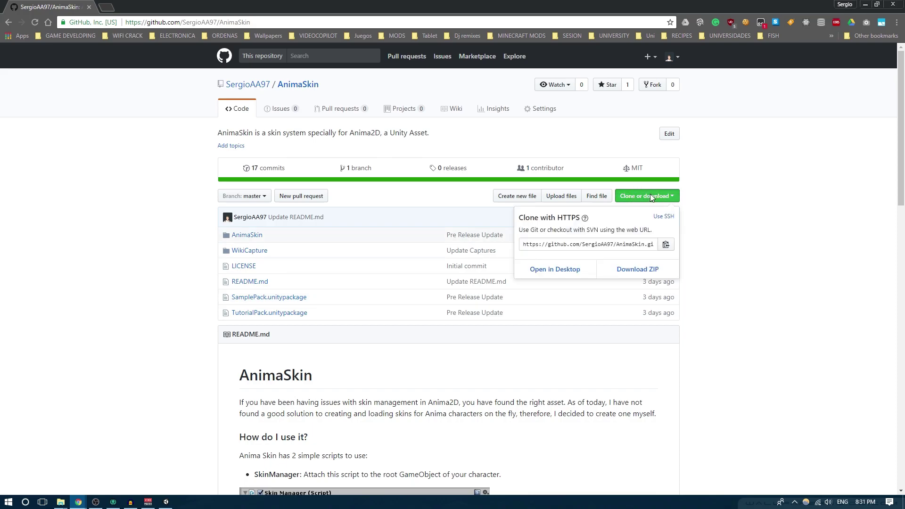
click(632, 276)
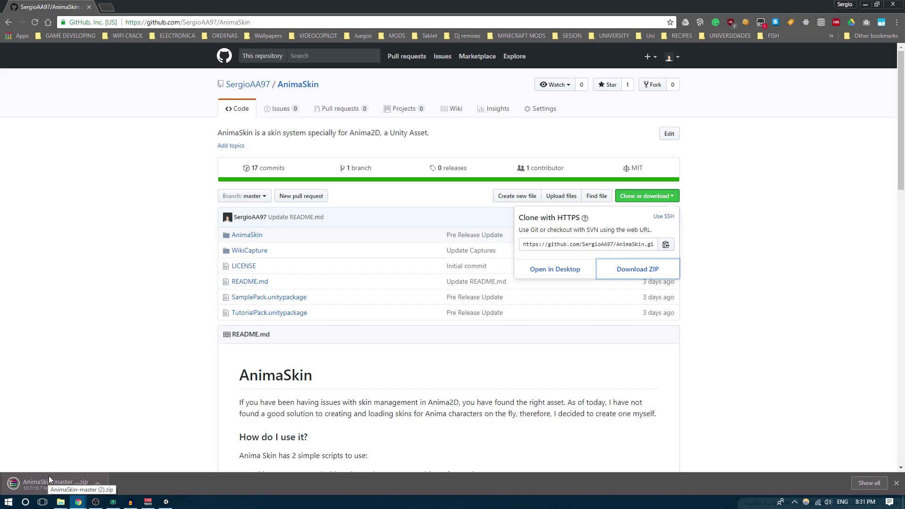
click(60, 502)
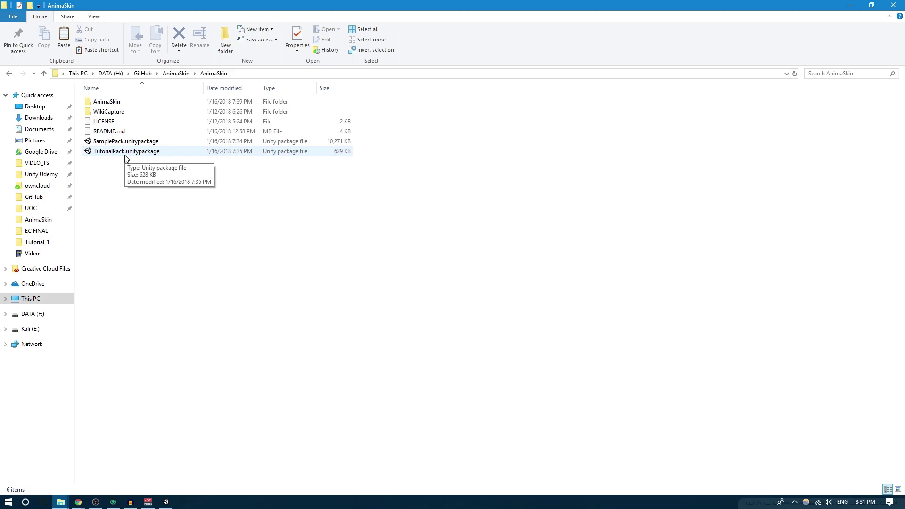
Switch to Unity and create a new 2D project named AnimaSkinTutorial in H:\UnityTutorials\SkinSwap
key(alt+Tab)
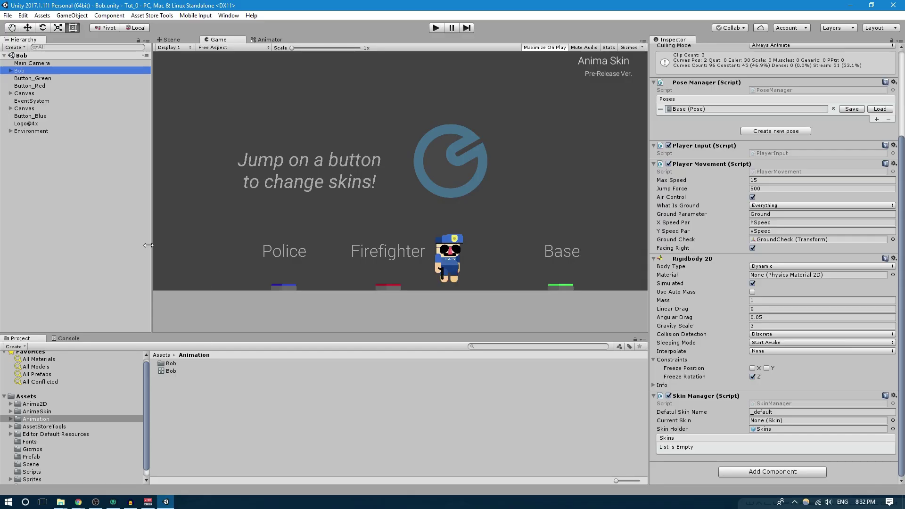
click(8, 17)
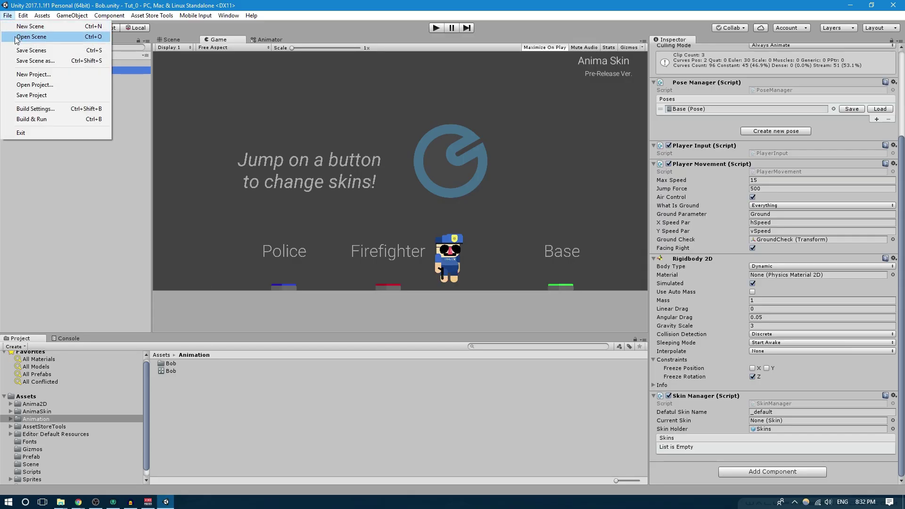
click(36, 75)
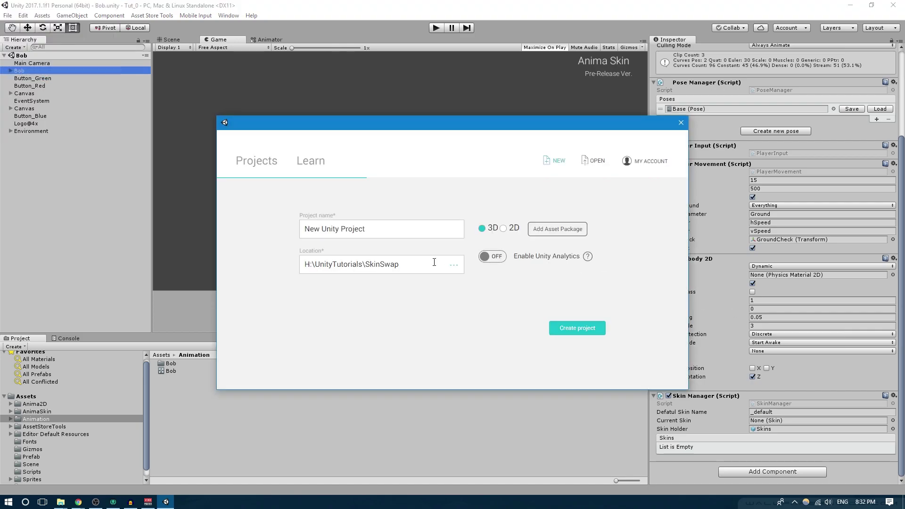
drag(364, 228, 292, 252)
text(AnimaSkin)
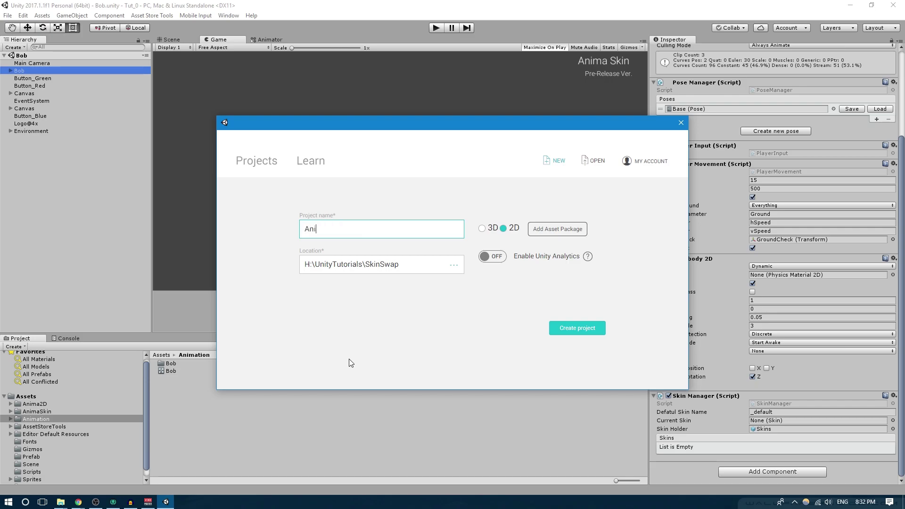
text(Tutorial)
click(571, 327)
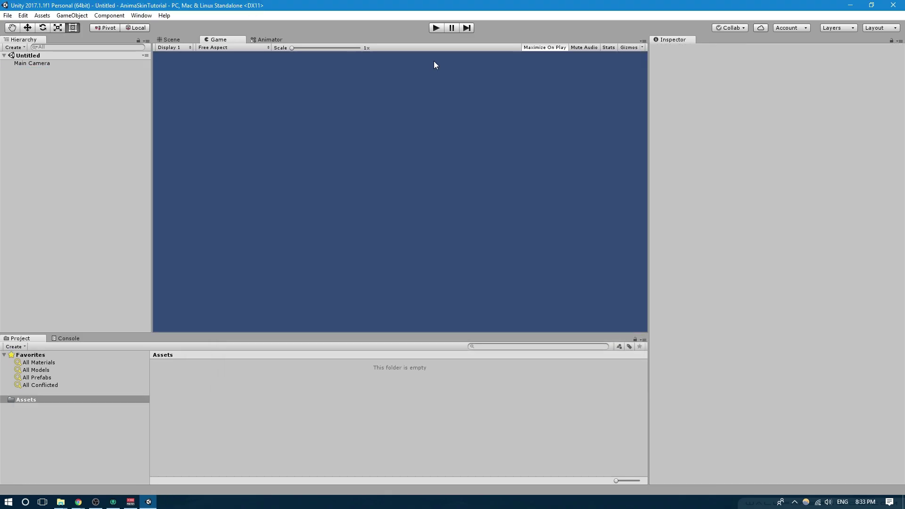
Open TutorialPack.unitypackage from the AnimaSkin folder in File Explorer and return to Unity for its import
right_click(60, 502)
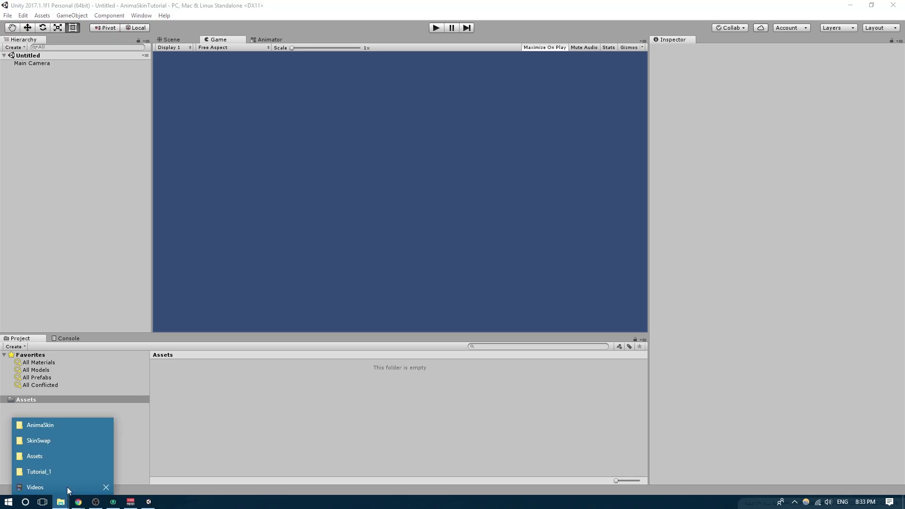
click(57, 431)
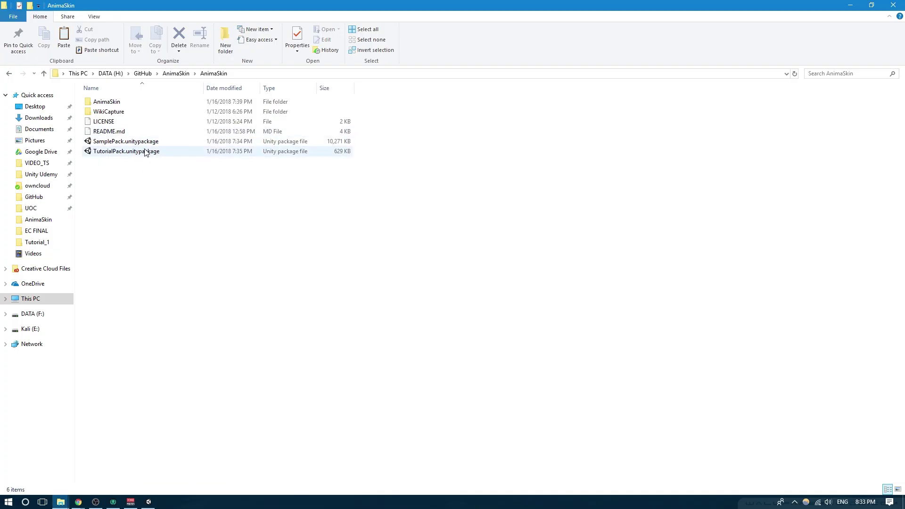
double_click(113, 154)
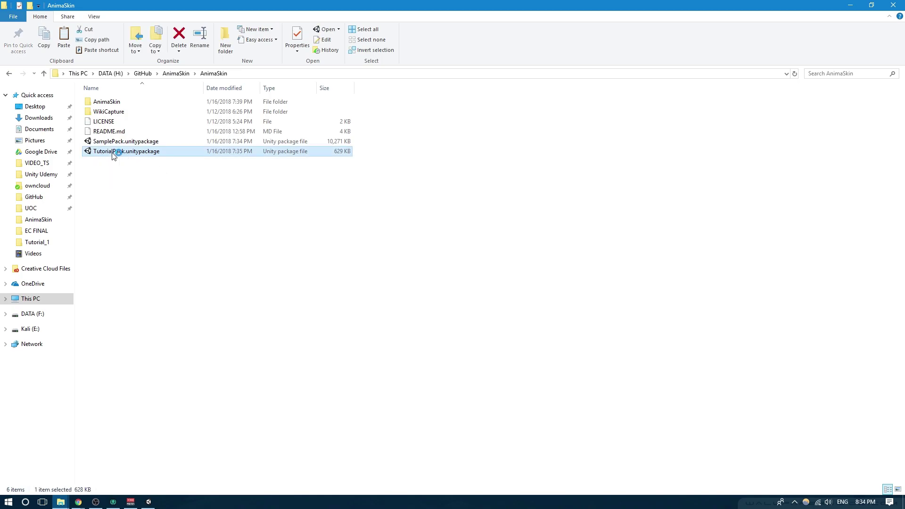
click(149, 501)
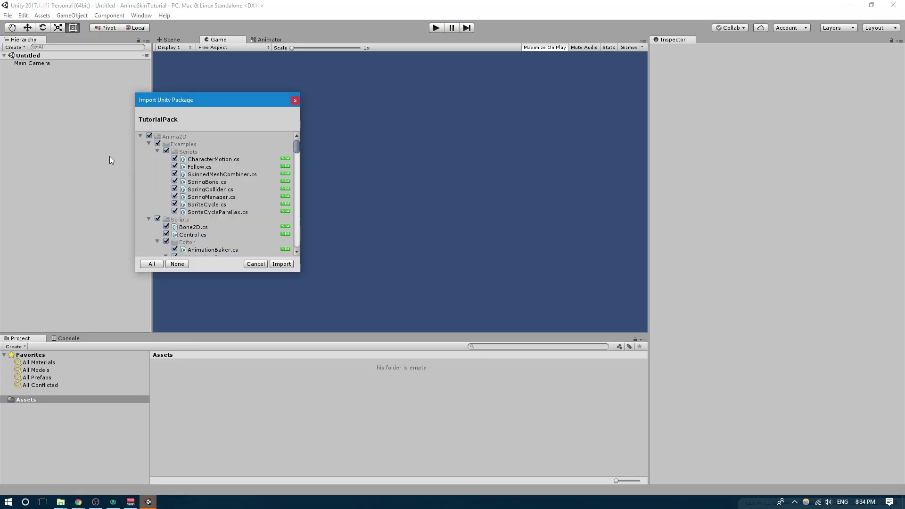
Collapse the TutorialPack contents to top-level folders for review and import all of them into the project
click(141, 137)
click(140, 144)
click(140, 151)
click(140, 159)
click(140, 167)
click(140, 174)
click(141, 181)
click(140, 182)
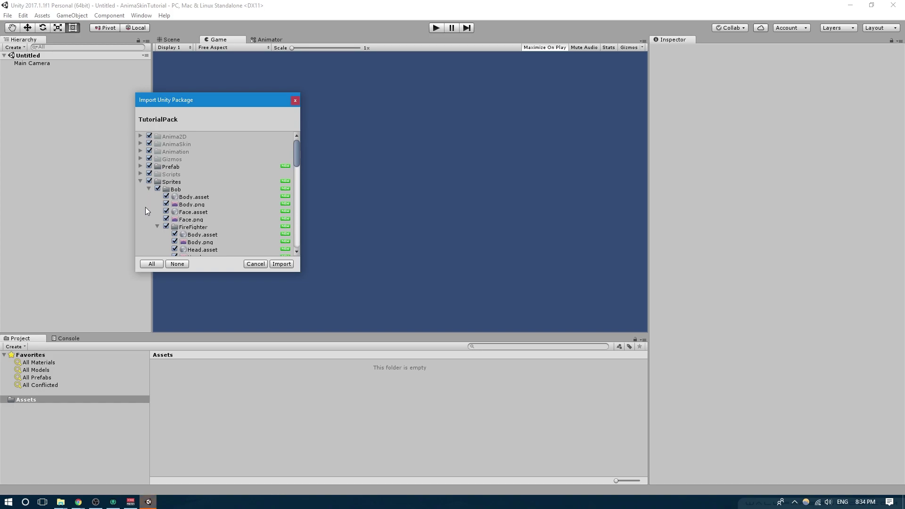
click(139, 182)
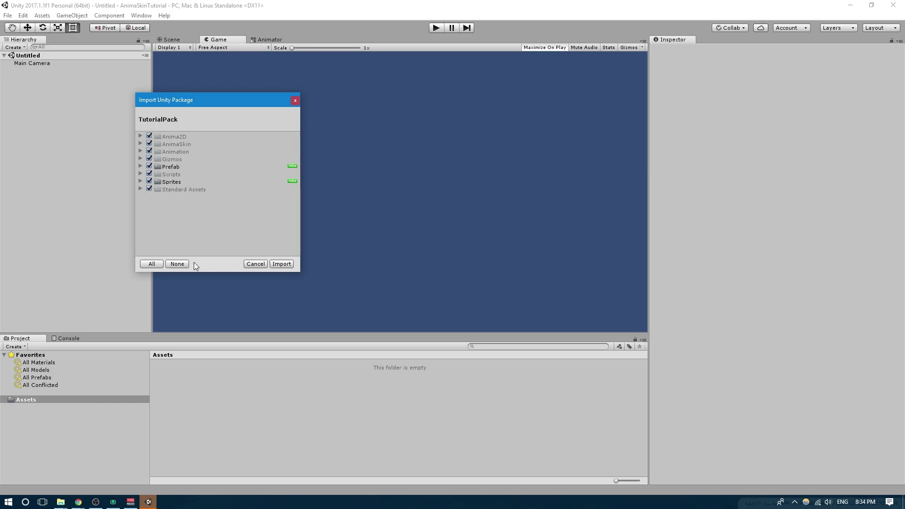
click(287, 264)
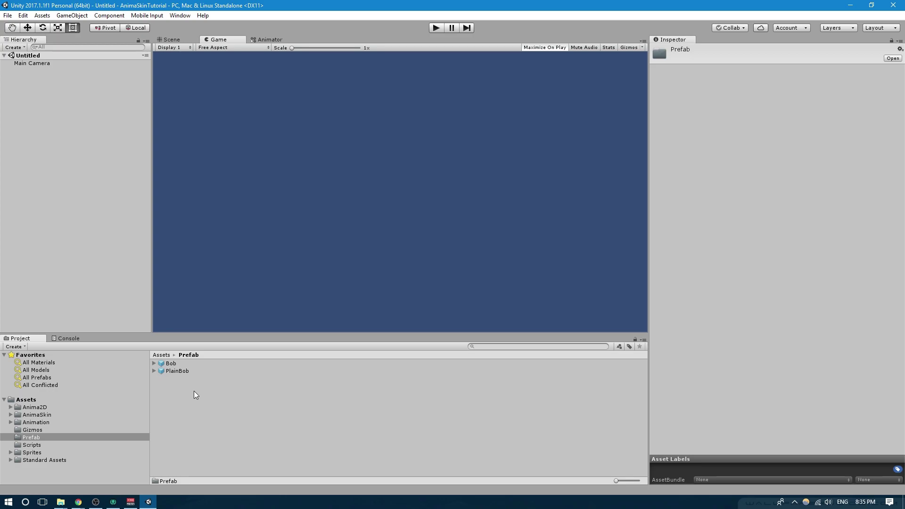
Add the PlainBob prefab to the scene hierarchy and show it in the Scene view
drag(175, 372, 58, 134)
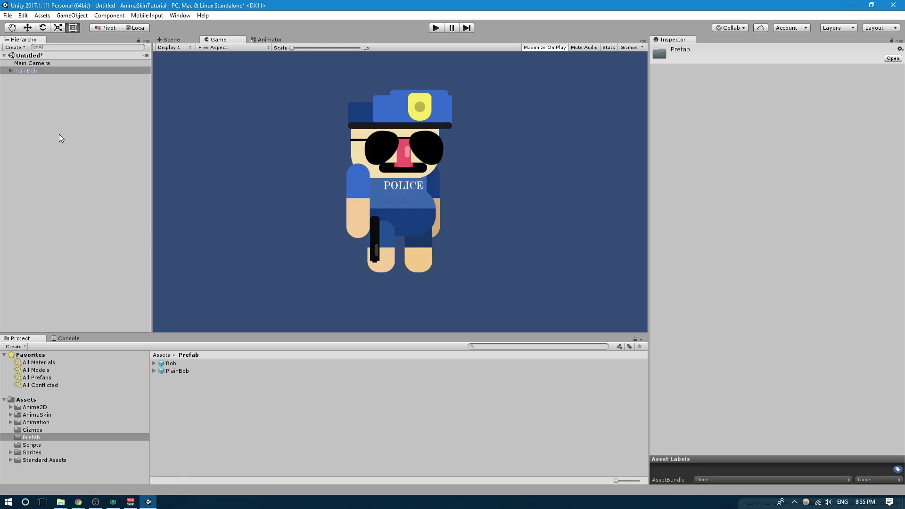
click(170, 40)
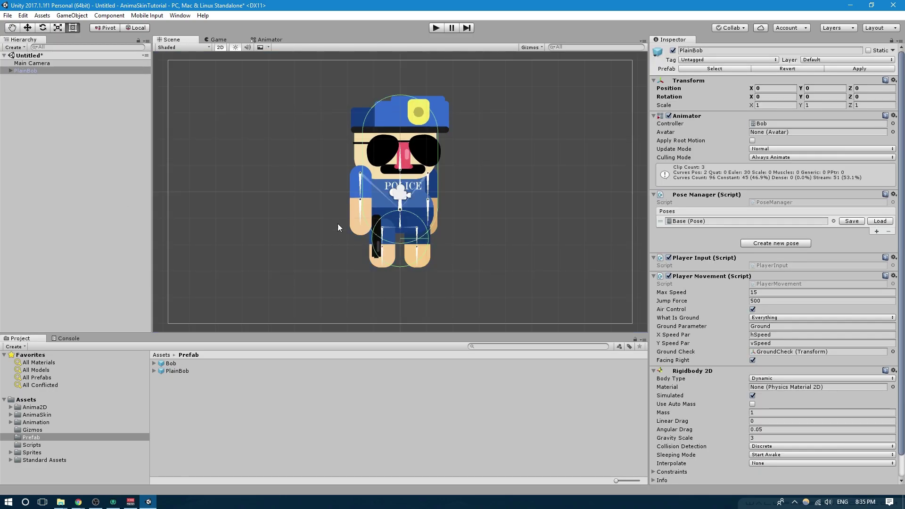
Increase the Main Camera's orthographic size to about 15.22
click(43, 64)
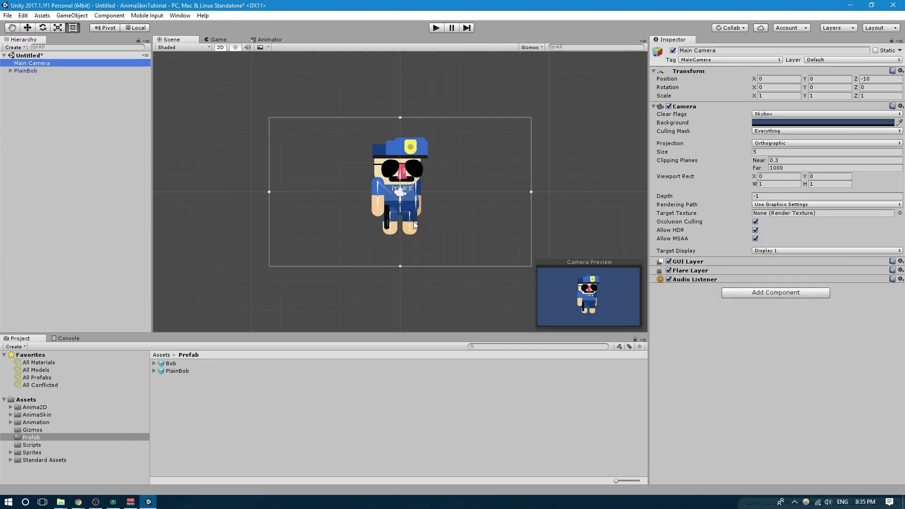
drag(667, 154, 822, 154)
scroll(445, 155, down, 3)
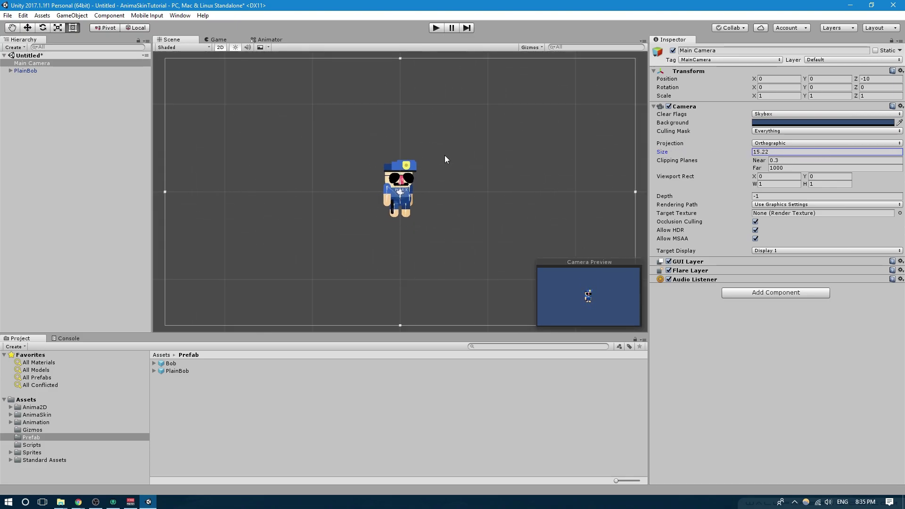
Create a new 2D sprite object in the scene, enter the name Floor and assign it the Square sprite
click(40, 104)
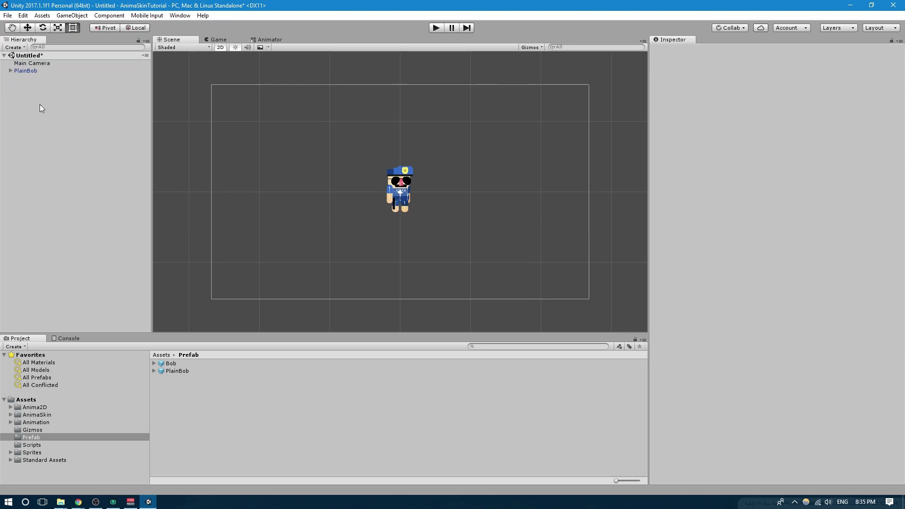
right_click(40, 103)
mouse_move(84, 204)
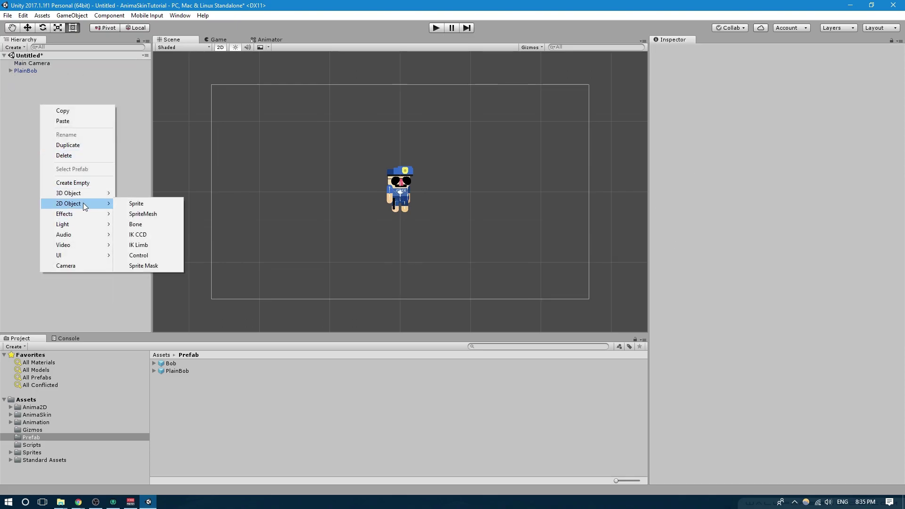
click(136, 204)
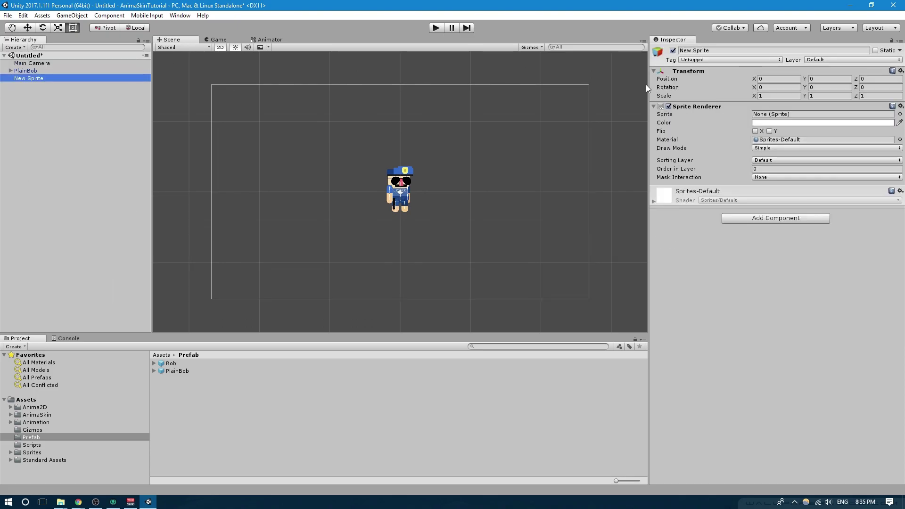
click(711, 51)
text(Floor)
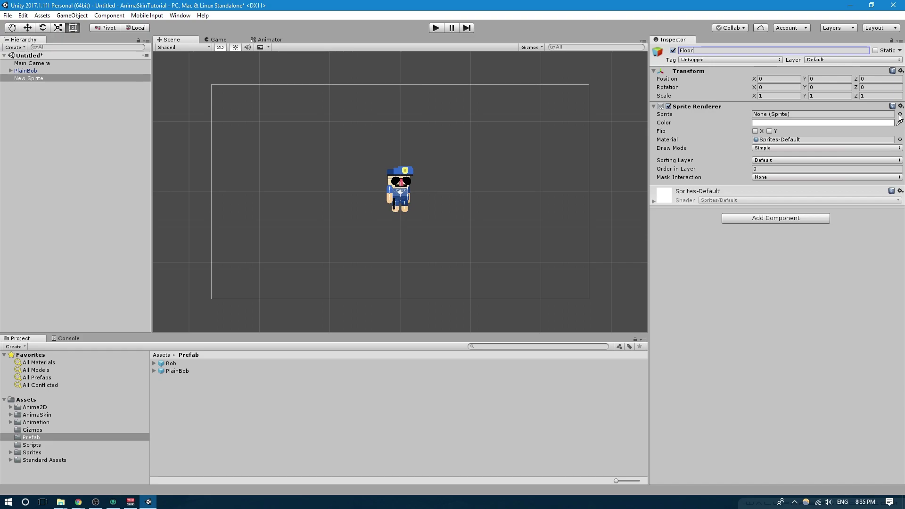
click(899, 114)
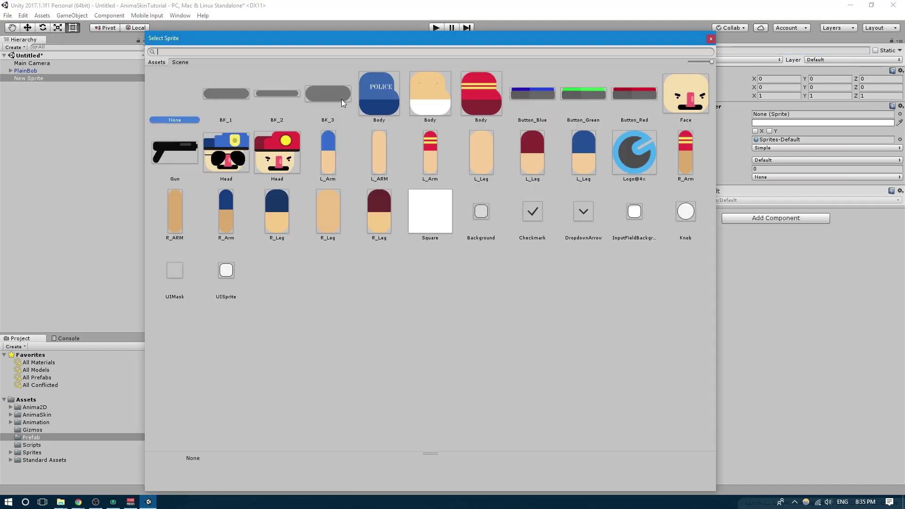
double_click(427, 219)
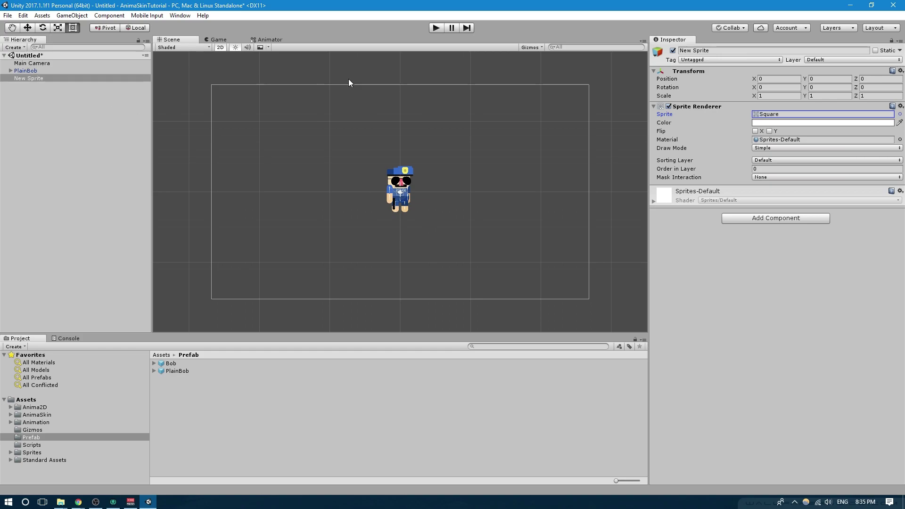
Move the square sprite below the character and stretch it into a floor with X scale about 66.5 and Y scale about 14.2
click(29, 28)
drag(400, 155, 400, 190)
key(t)
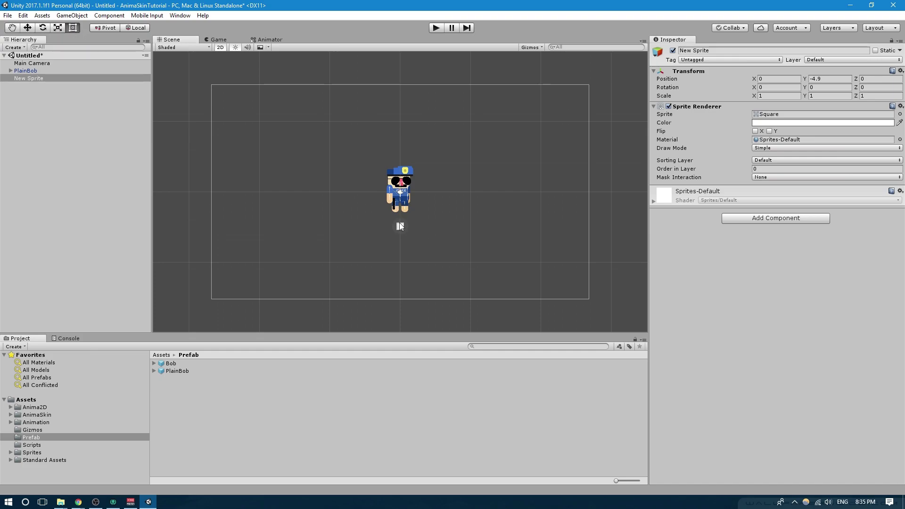
scroll(404, 230, up, 2)
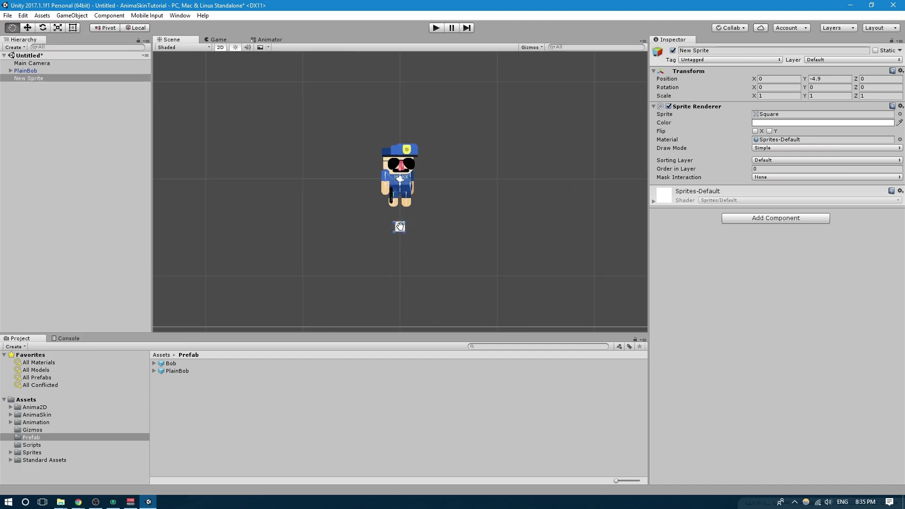
drag(406, 228, 660, 231)
alt+drag(723, 236, 736, 237)
scroll(375, 244, down, 4)
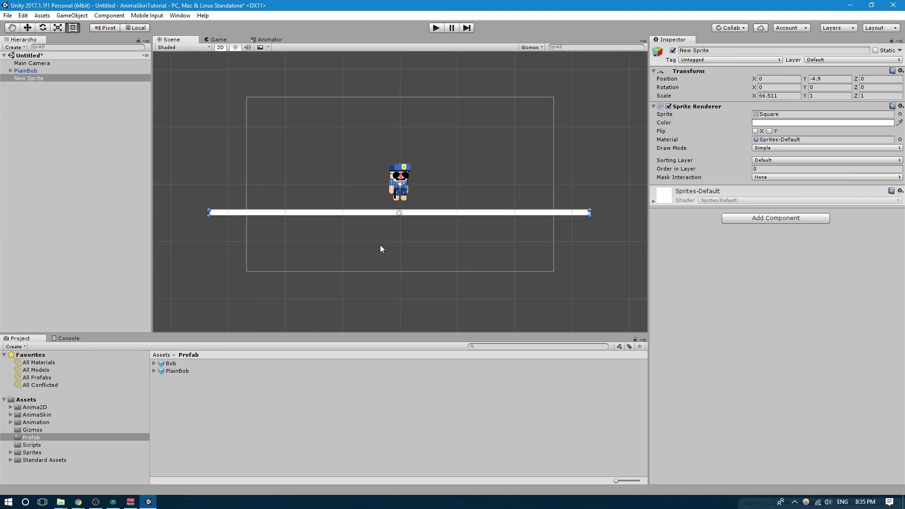
drag(475, 212, 475, 282)
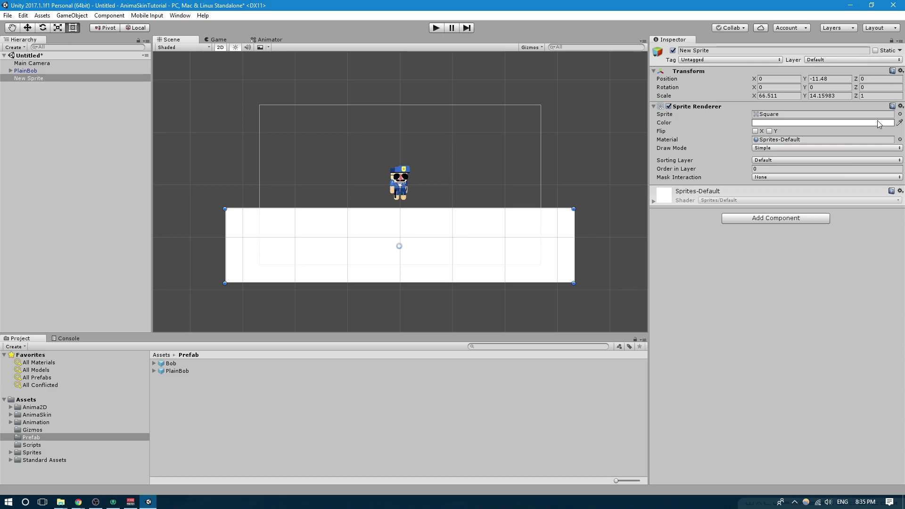
Set the floor sprite's color to dark gray 262626
click(842, 124)
drag(174, 179, 110, 197)
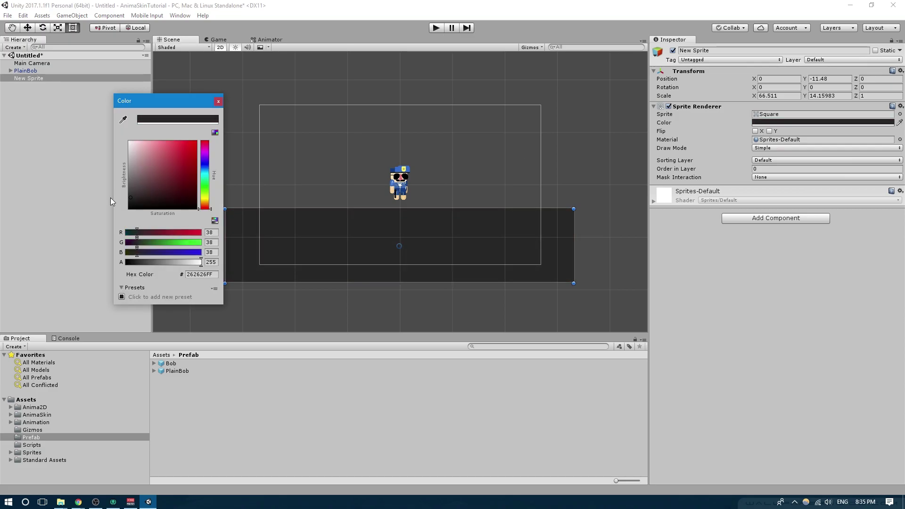
click(218, 101)
Change the Main Camera's background color to light gray
click(36, 63)
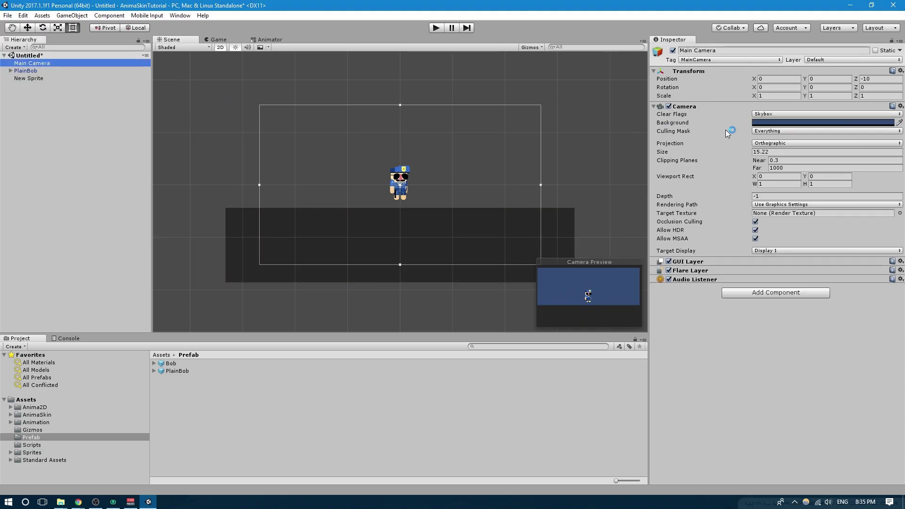
click(775, 123)
drag(150, 173, 122, 163)
click(218, 101)
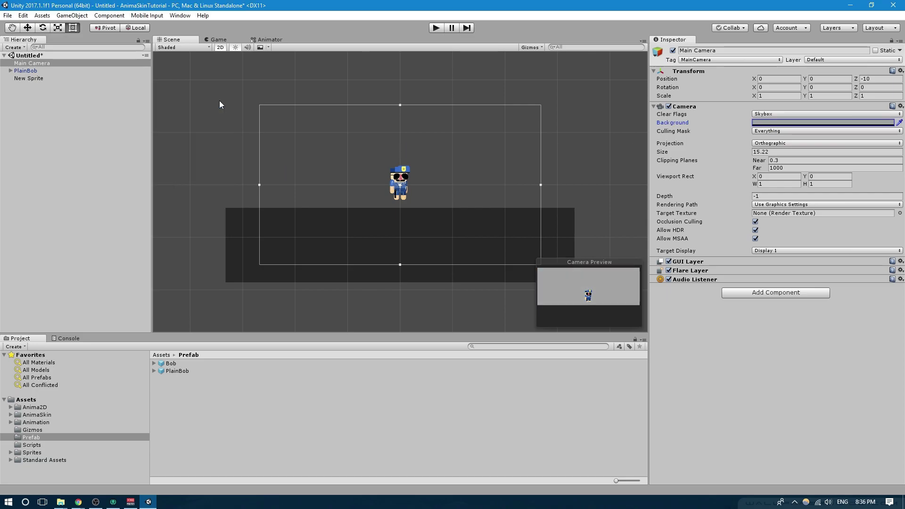
Rename the ground sprite as Floor and add a Box Collider 2D component to it
click(281, 234)
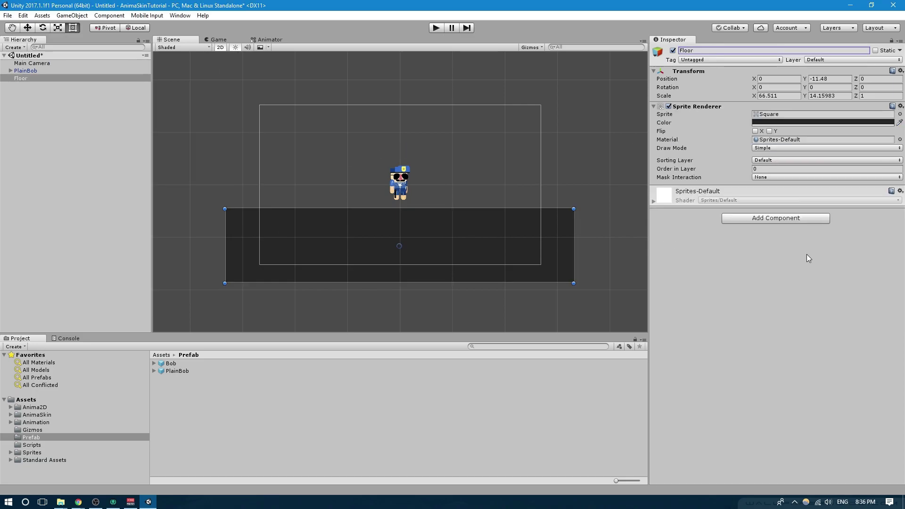
click(783, 219)
text(box)
click(754, 264)
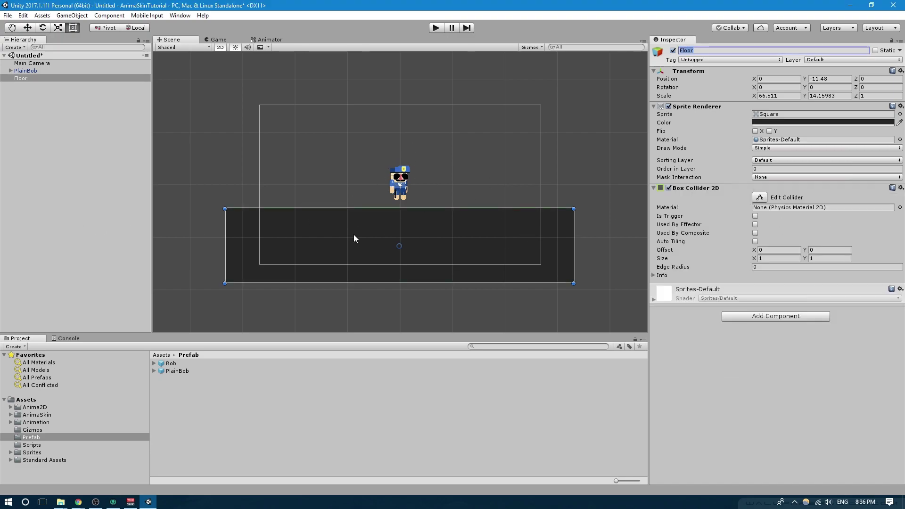
click(241, 416)
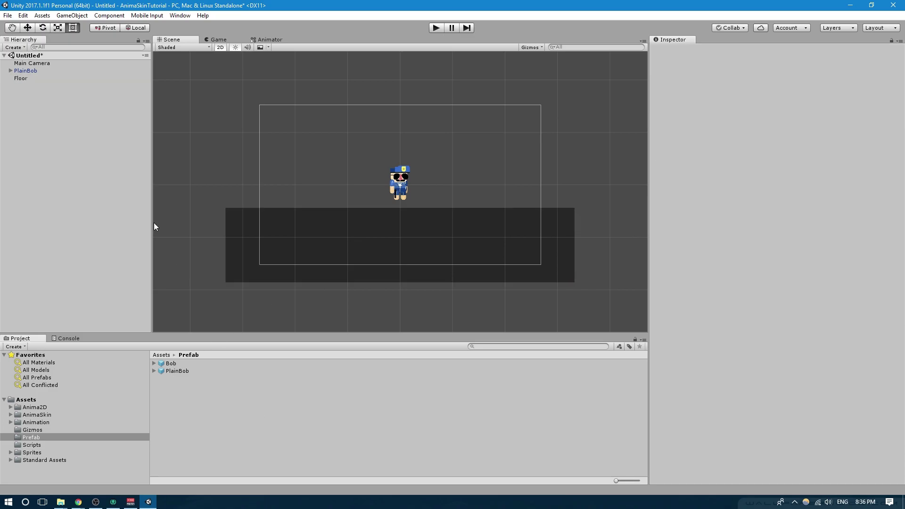
Add the Skin Manager script component to the PlainBob object and bring its settings into view
click(26, 70)
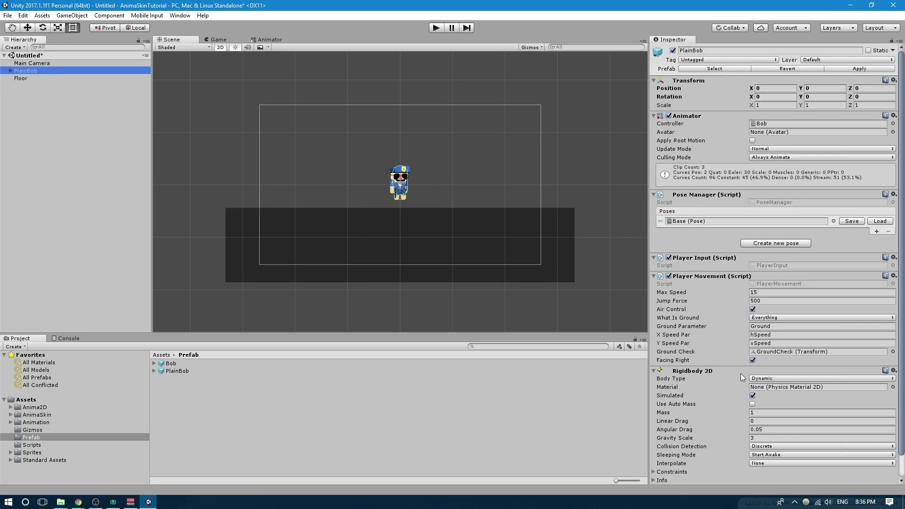
scroll(744, 376, down, 1)
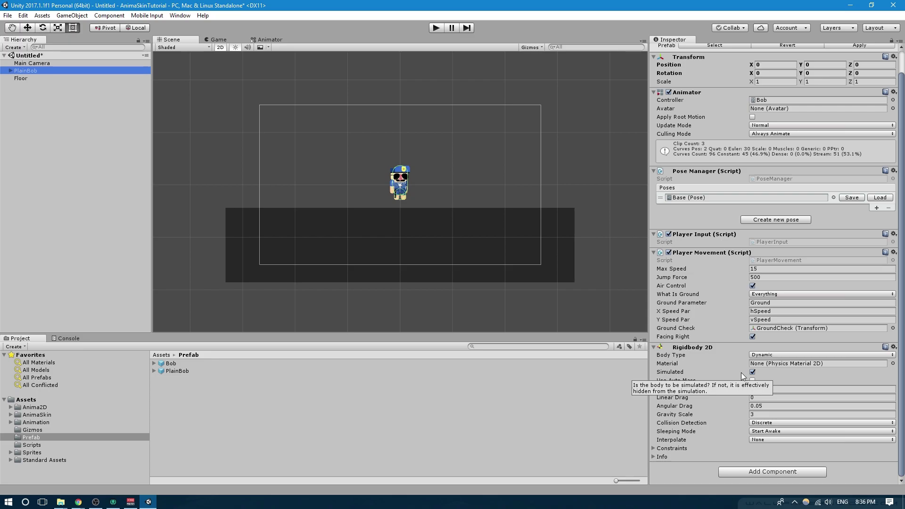
click(759, 472)
text(skin)
key(Return)
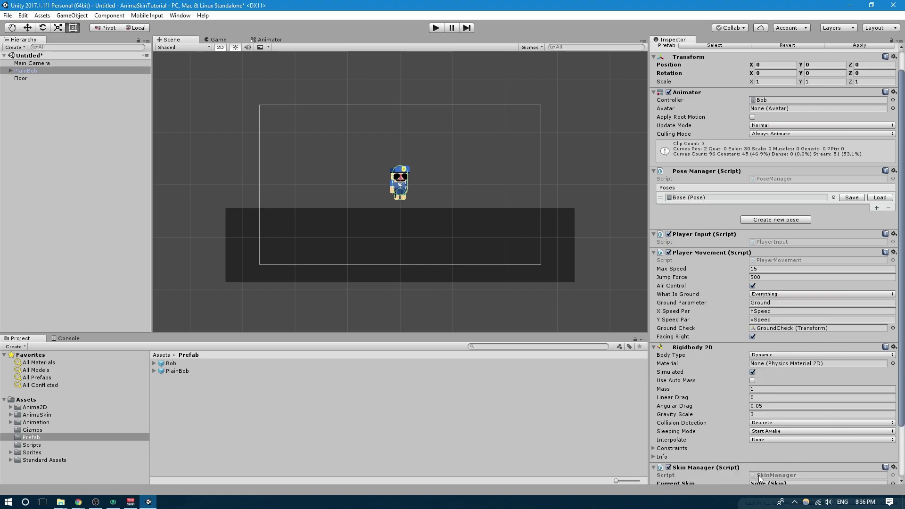
scroll(759, 477, down, 3)
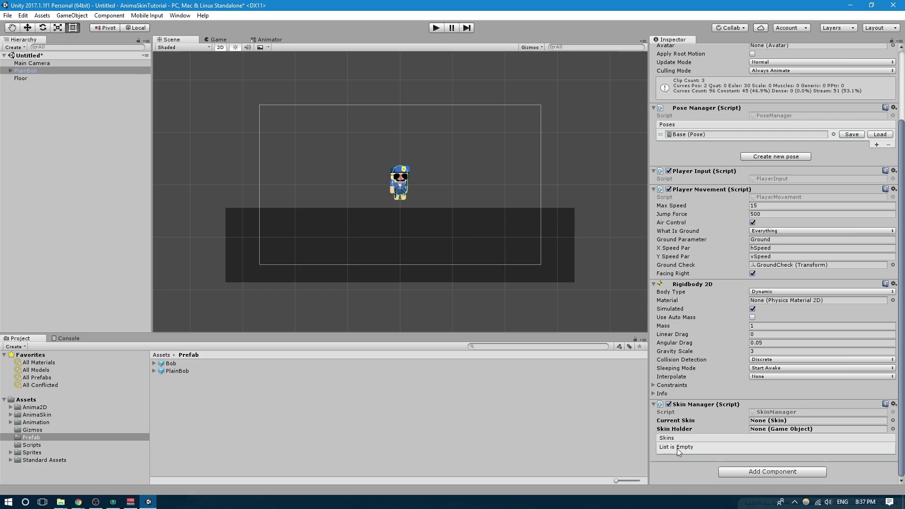
Create an empty child object under PlainBob and name it Skins
click(10, 71)
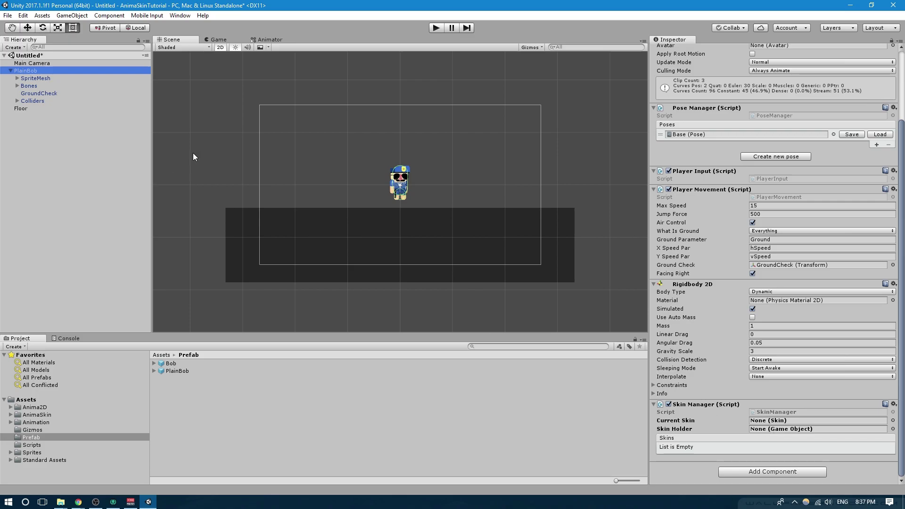
right_click(25, 71)
click(57, 148)
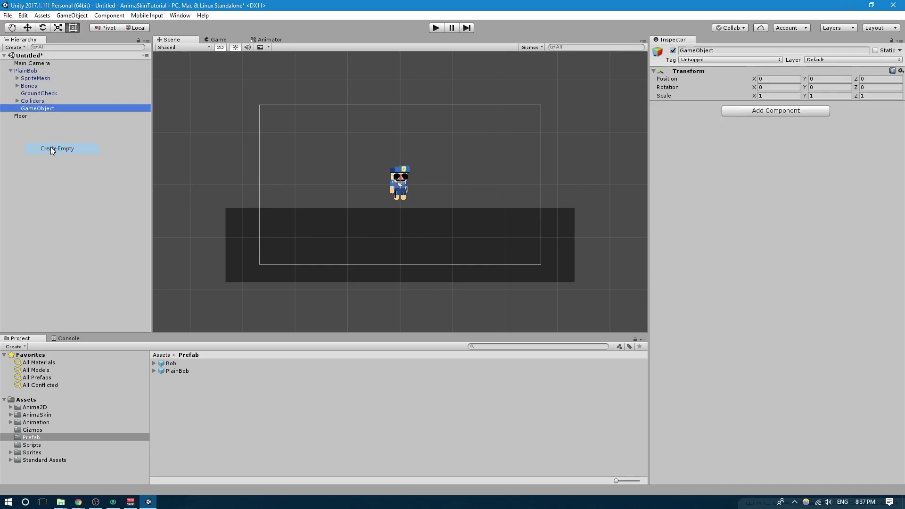
click(729, 50)
text(Skins)
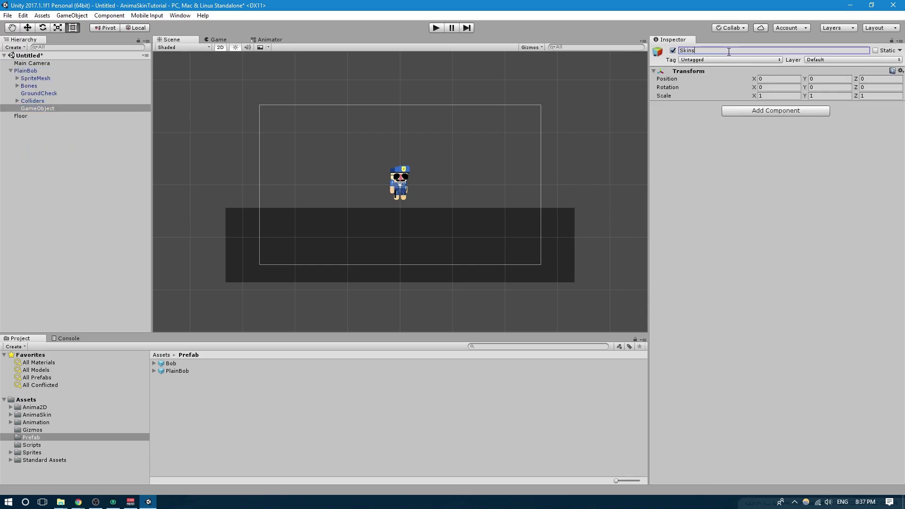
key(Return)
Add the Skin script component to the Skins object and set its skin name to Firefighter
click(785, 111)
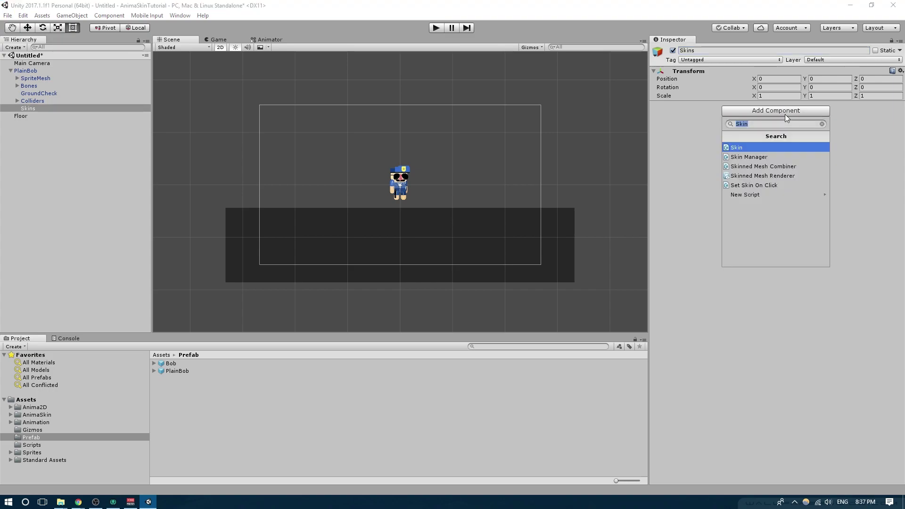
key(Return)
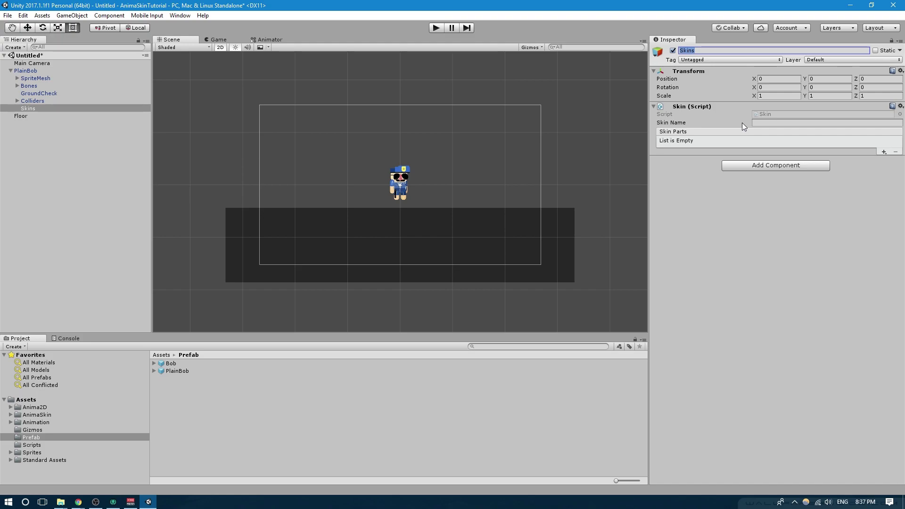
click(765, 123)
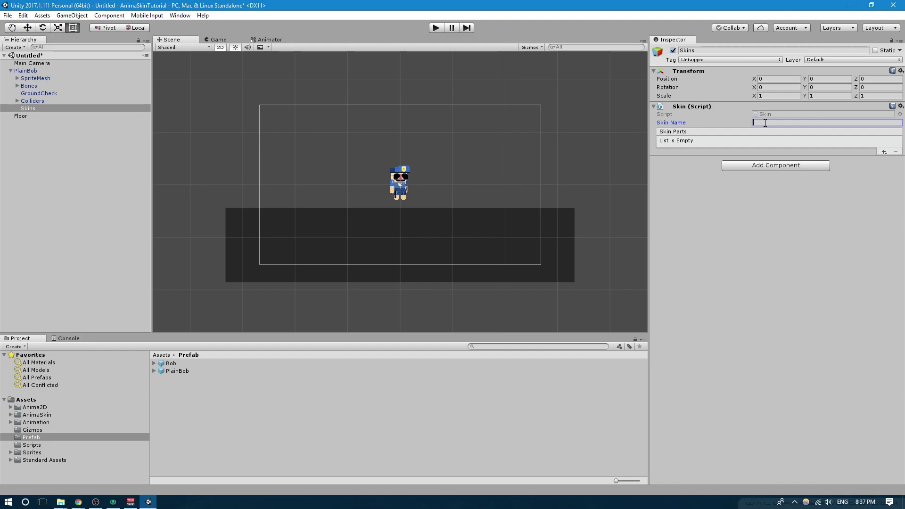
text(Firefighter)
Add a new empty field to the Firefighter skin's Skin Parts list
click(883, 151)
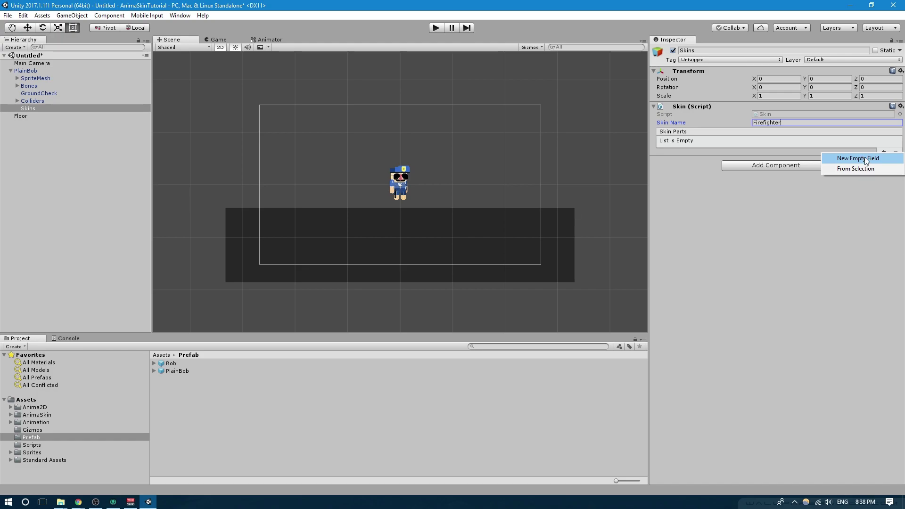
click(867, 160)
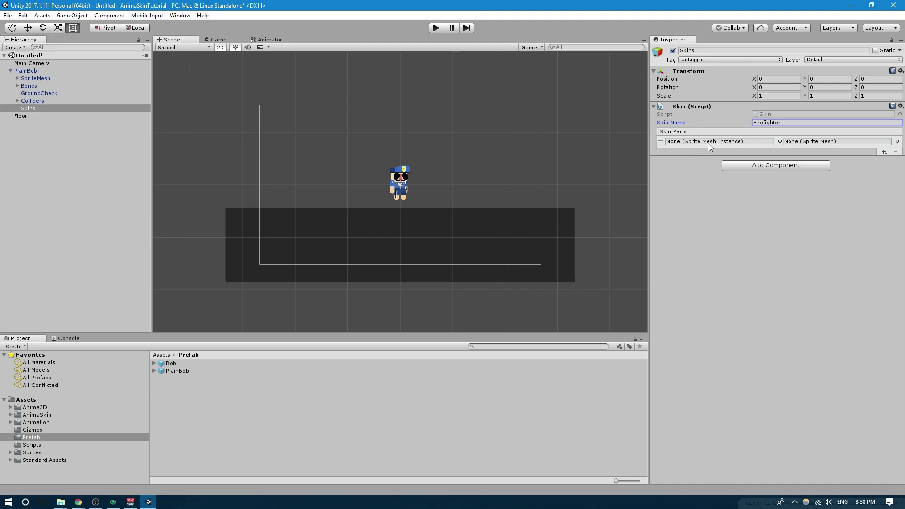
click(679, 143)
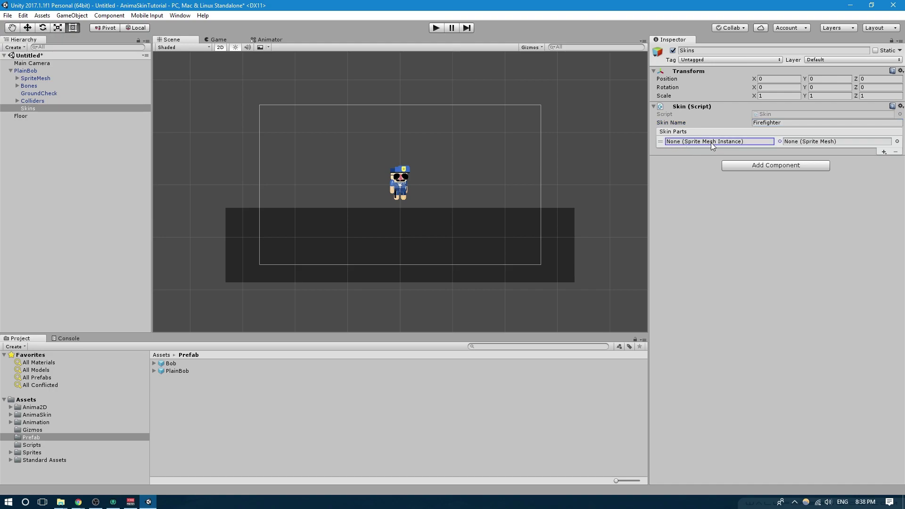
Expand PlainBob's SpriteMesh group, examine the Sprite Mesh Instance components of its body parts and reselect the Skins object
click(18, 78)
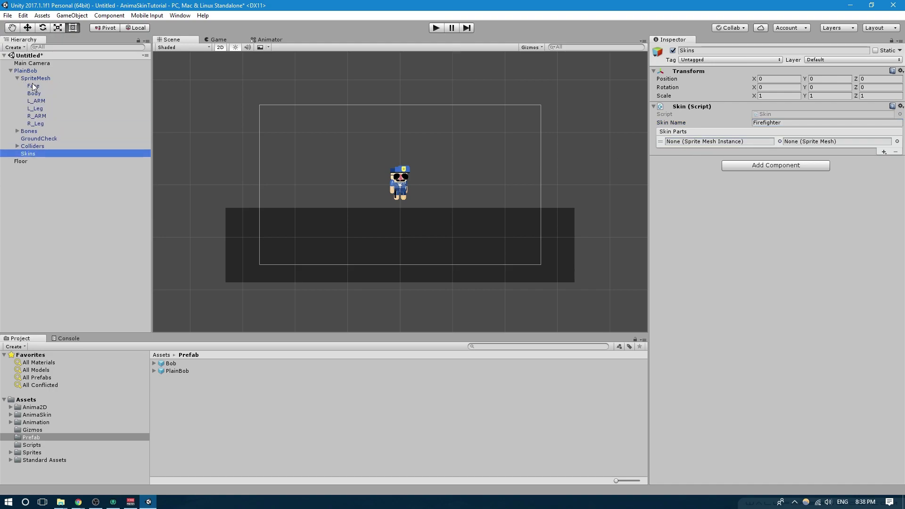
click(34, 94)
click(36, 108)
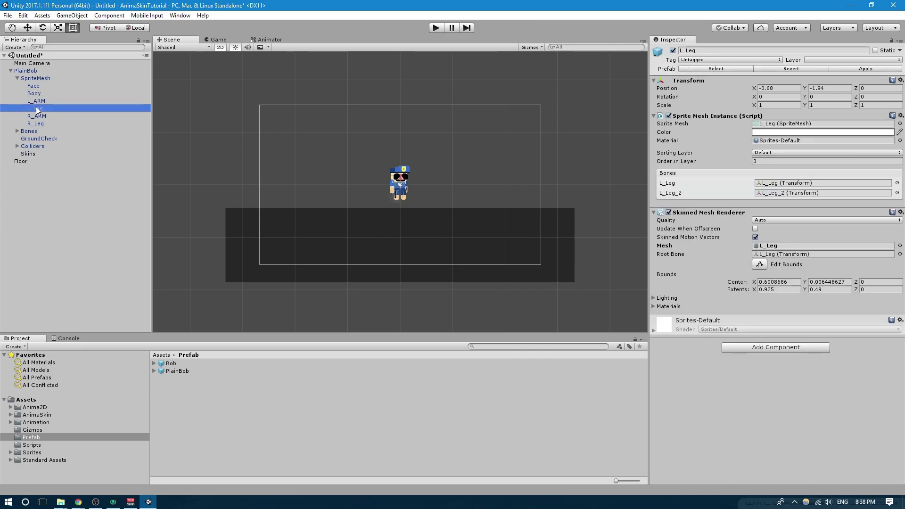
click(34, 93)
click(36, 101)
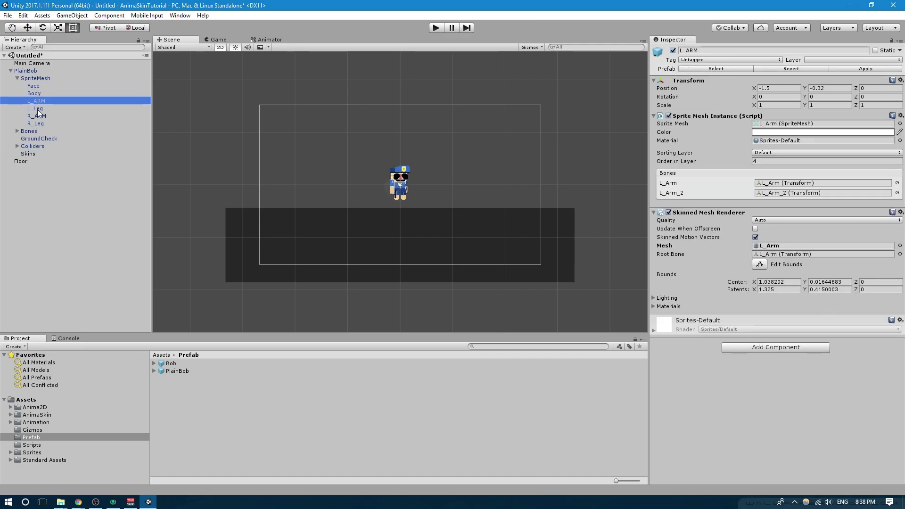
click(28, 155)
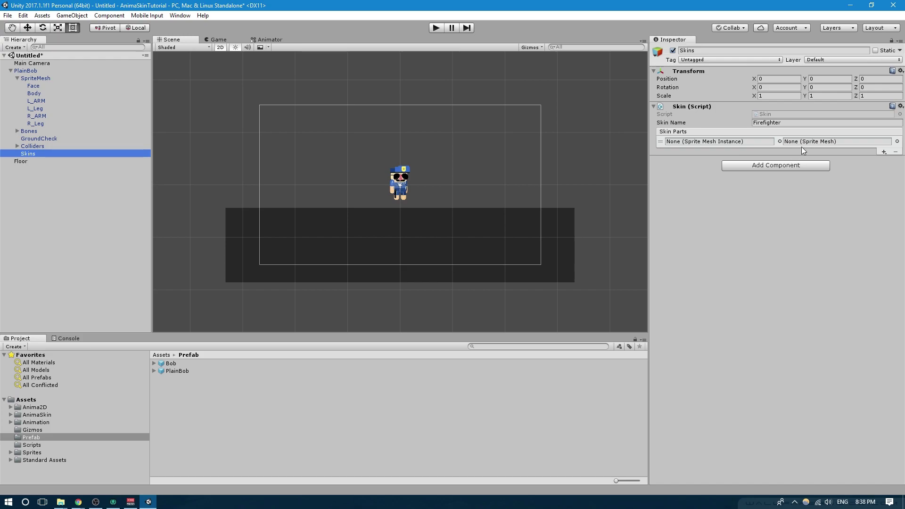
Remove the empty Skin Parts entry, then lock the Inspector on Skins and fill the list from the selected PlainBob object
click(663, 142)
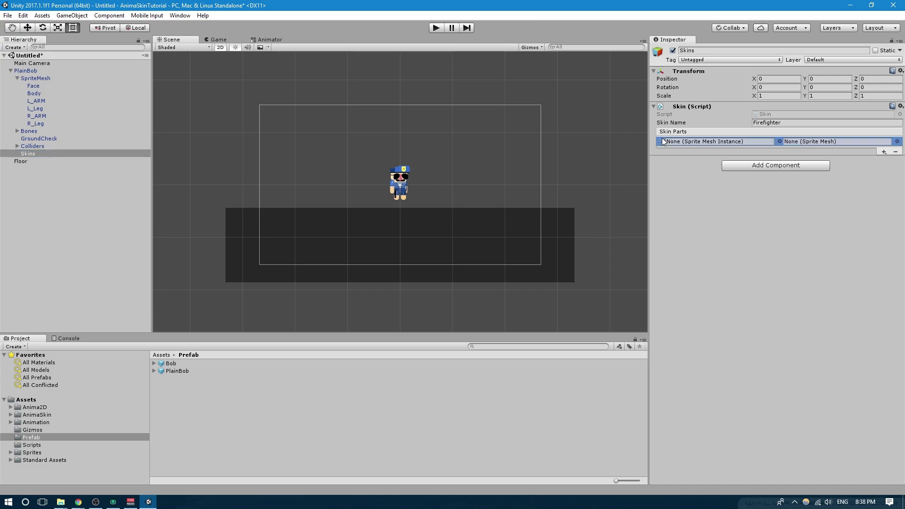
click(896, 152)
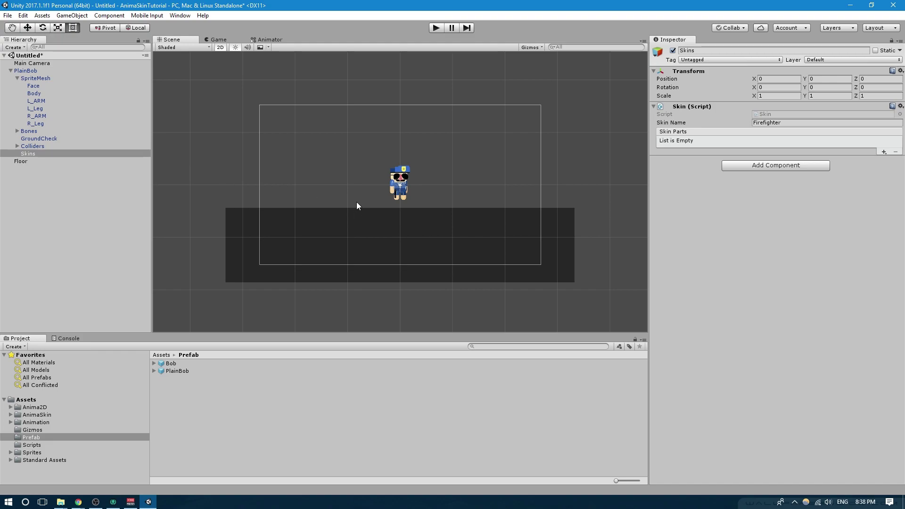
scroll(392, 191, up, 5)
scroll(392, 191, up, 2)
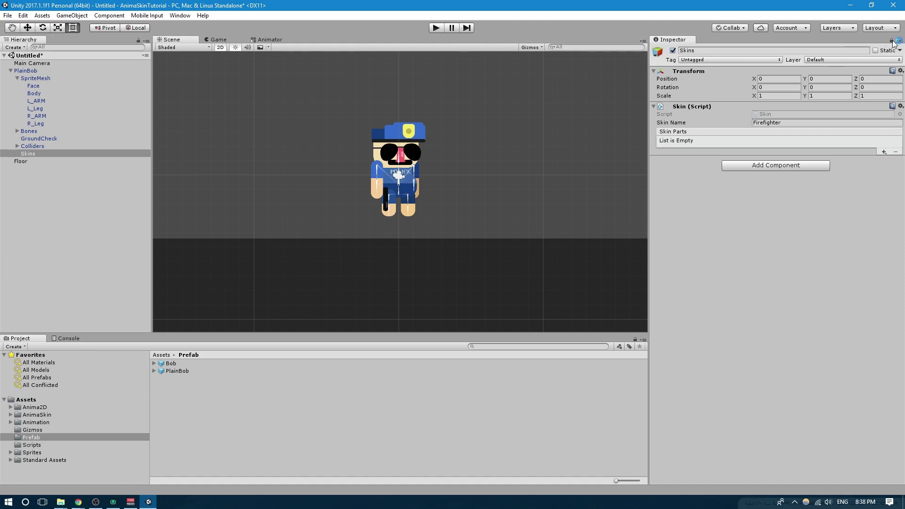
click(31, 71)
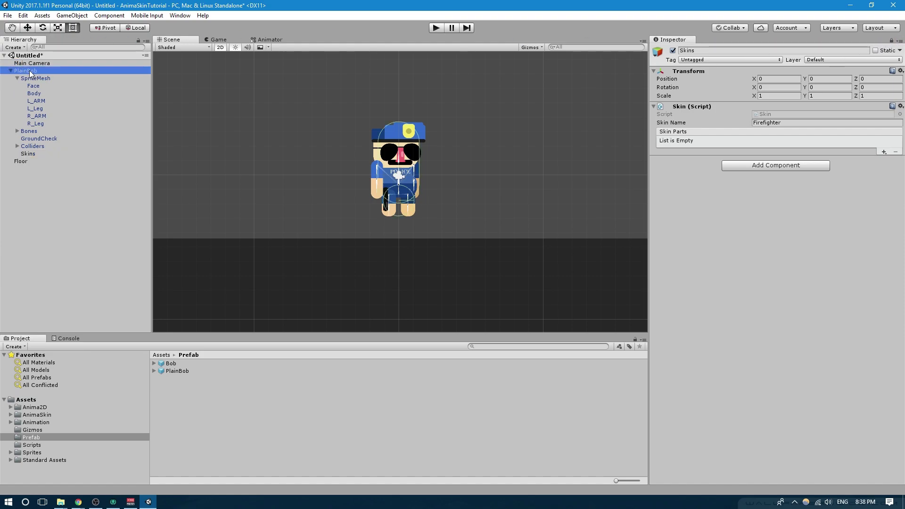
click(885, 152)
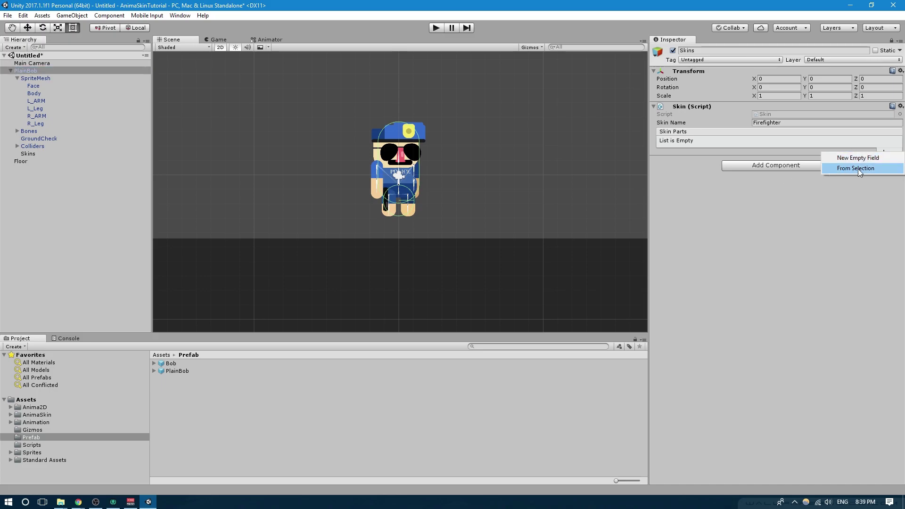
click(859, 170)
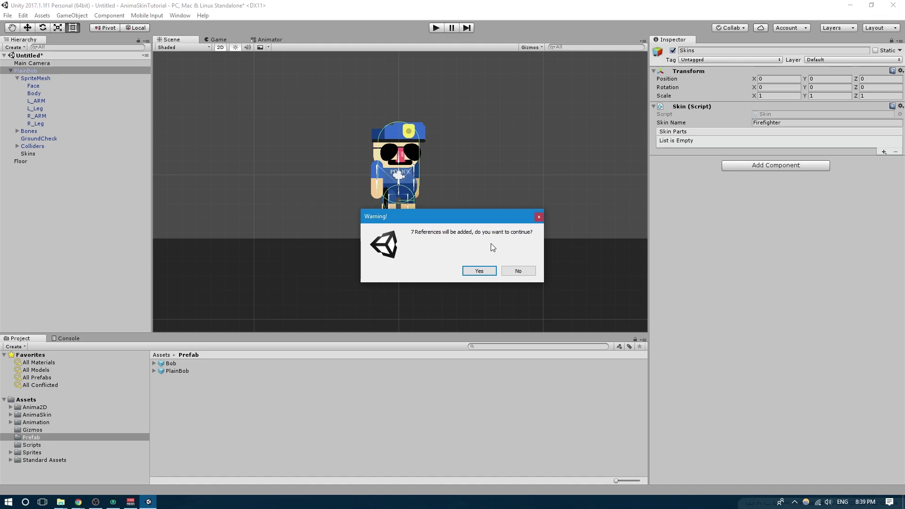
click(478, 272)
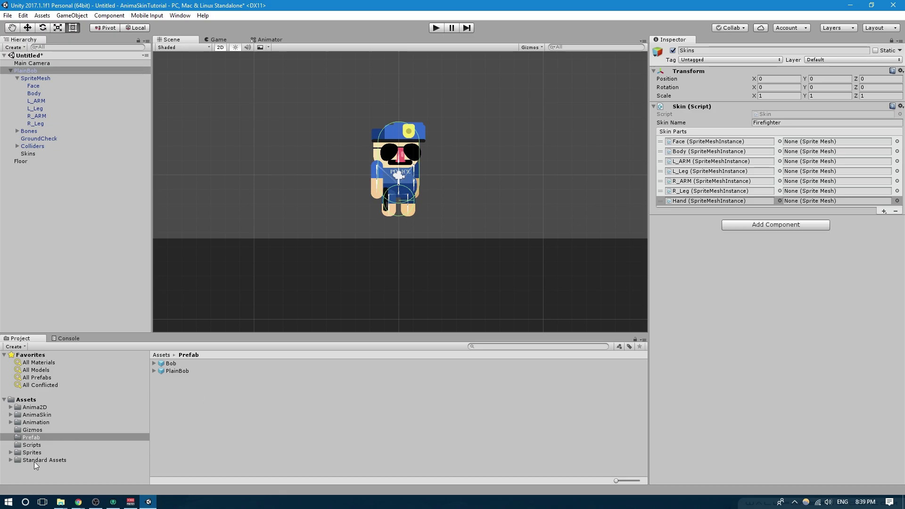
Assign the FireFighter folder's Head, Body, L_Arm, L_Leg, R_Arm and R_Leg sprite meshes to the matching Firefighter skin parts, leaving Hand empty
click(10, 453)
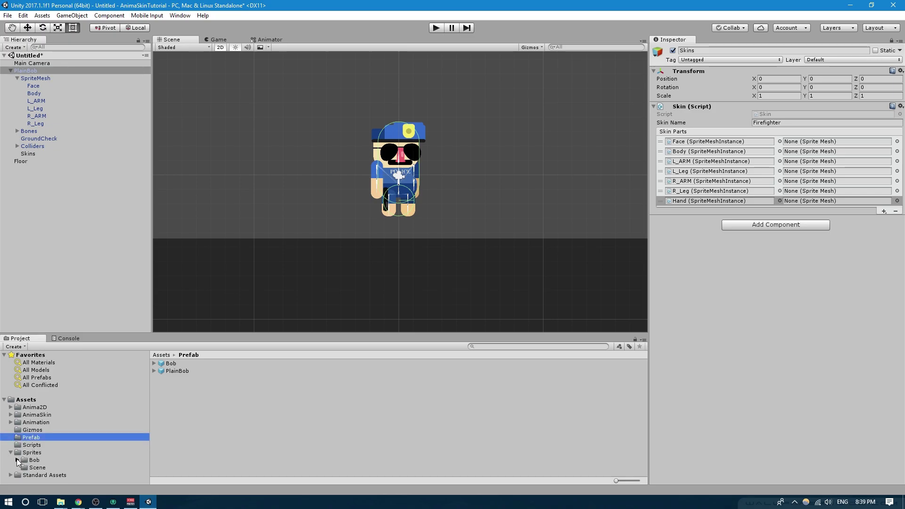
click(18, 460)
click(33, 449)
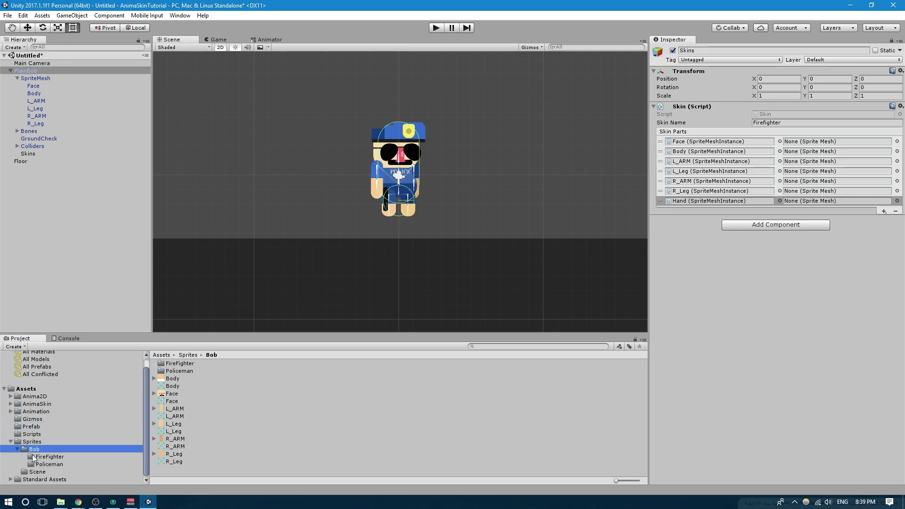
click(48, 457)
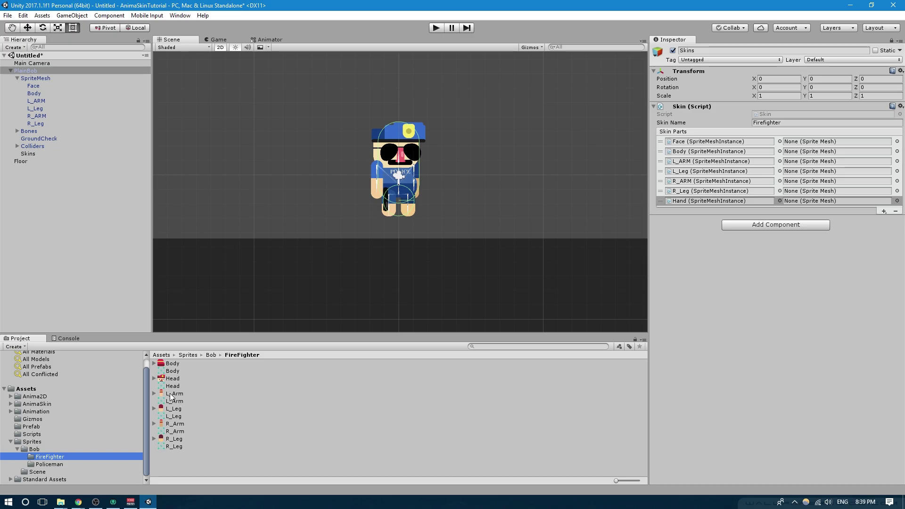
drag(174, 386, 812, 141)
drag(173, 373, 812, 151)
drag(167, 401, 831, 161)
drag(175, 414, 801, 171)
drag(173, 431, 801, 182)
click(171, 447)
drag(171, 447, 801, 192)
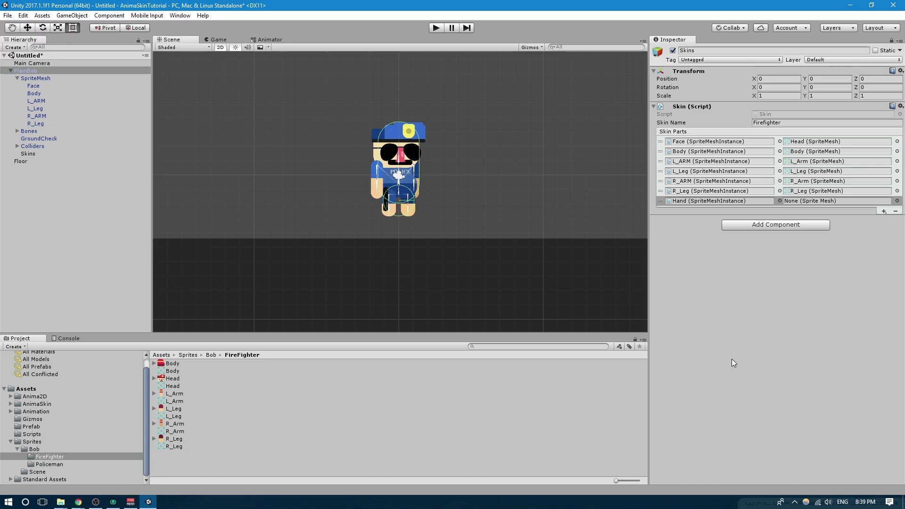
click(732, 201)
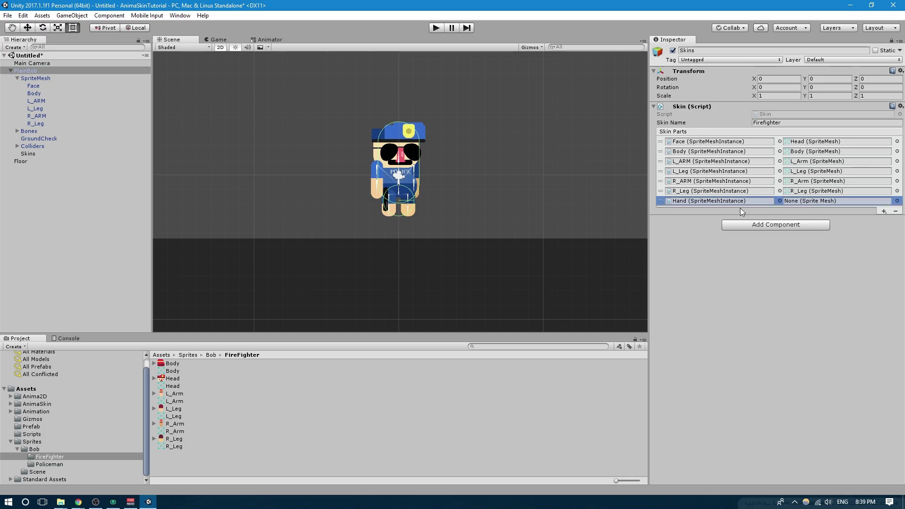
click(832, 254)
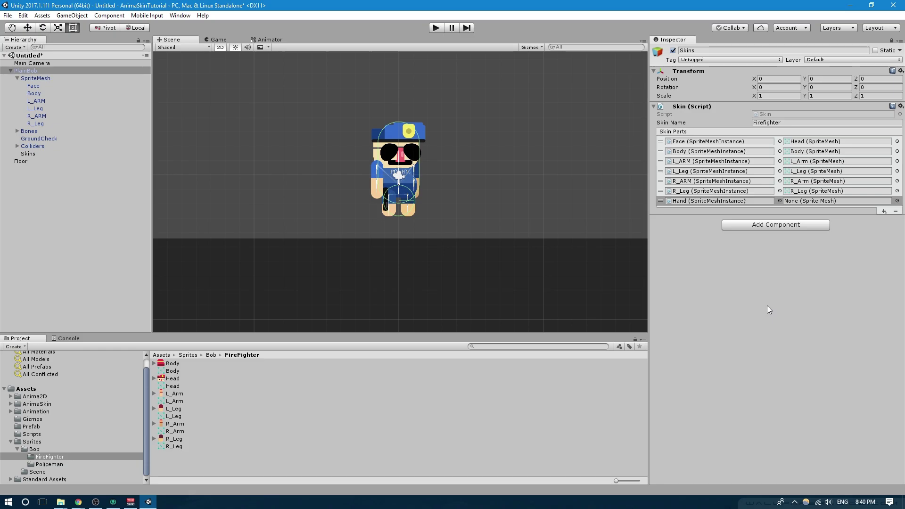
Paste a copy of the Firefighter Skin component as a new component on Skins and set its skin name to Base
click(901, 107)
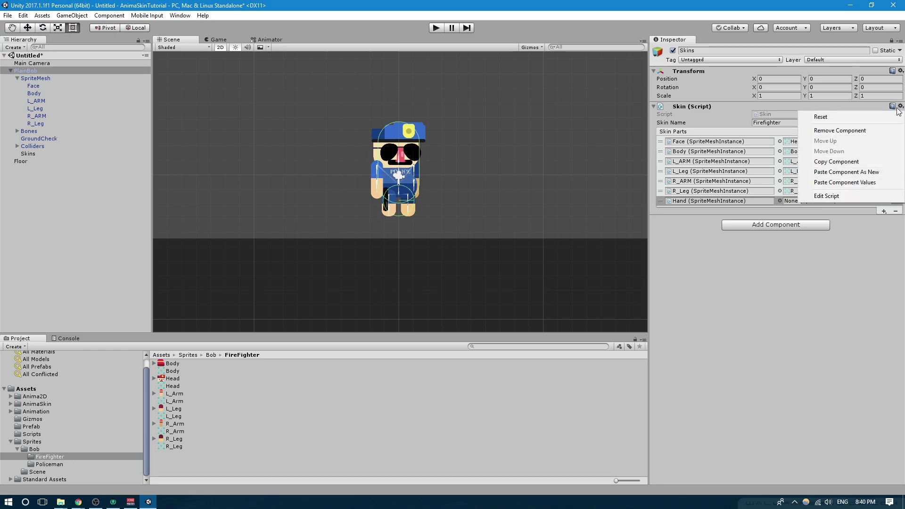
click(843, 172)
click(785, 238)
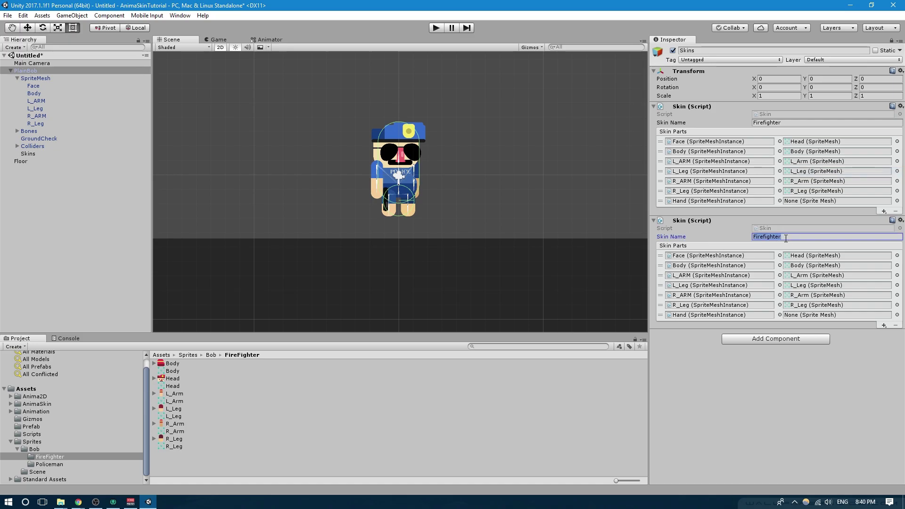
text(Base)
Assign the Bob folder's Face, Body, L_ARM, L_Leg, R_ARM and R_Leg sprite meshes to the Base skin's matching parts
click(211, 355)
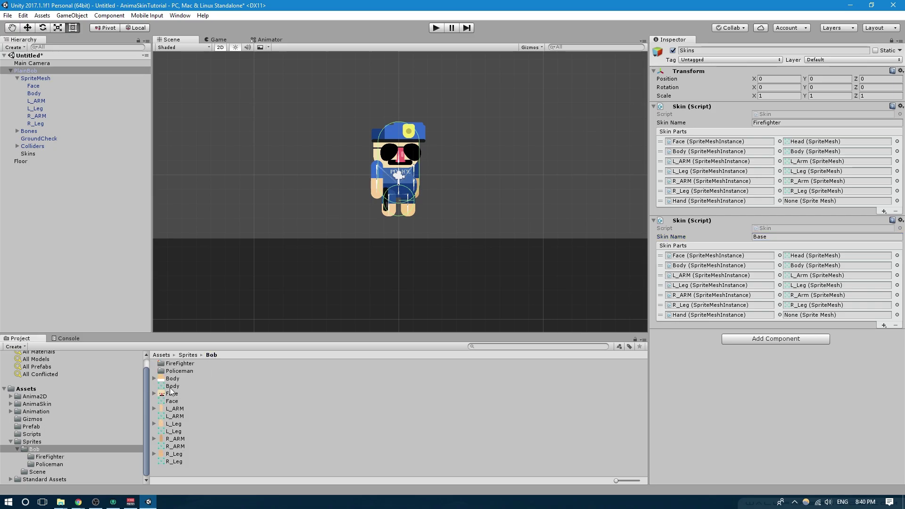
drag(173, 401, 831, 258)
drag(171, 387, 803, 267)
drag(174, 417, 820, 277)
drag(176, 431, 810, 297)
drag(173, 454, 823, 296)
drag(173, 461, 822, 304)
click(808, 315)
drag(172, 417, 200, 296)
Unlock the Inspector on PlainBob and assign the Skins object as the Skin Manager's Skin Holder
click(44, 70)
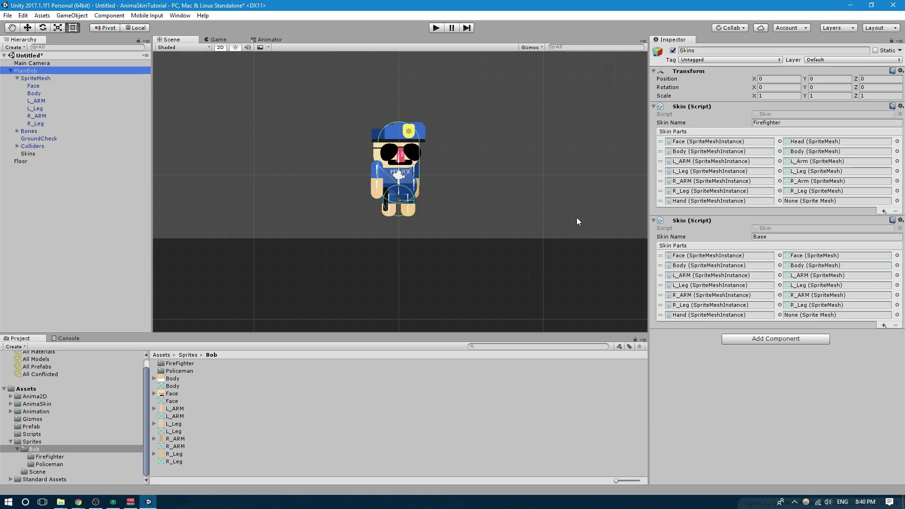
double_click(180, 371)
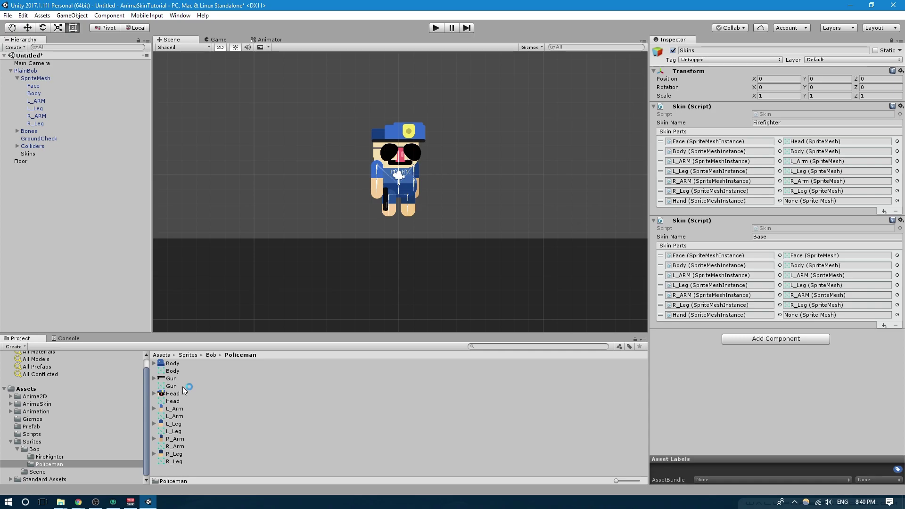
click(27, 70)
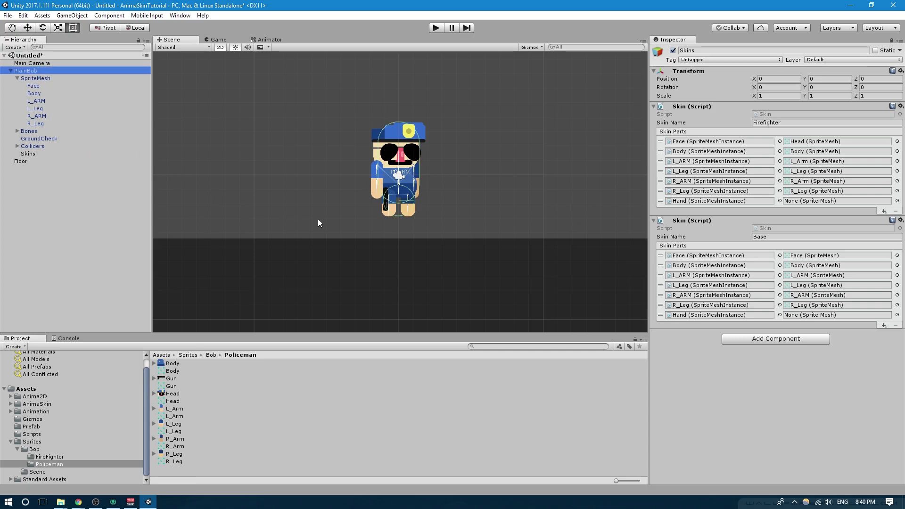
click(891, 40)
scroll(742, 254, down, 3)
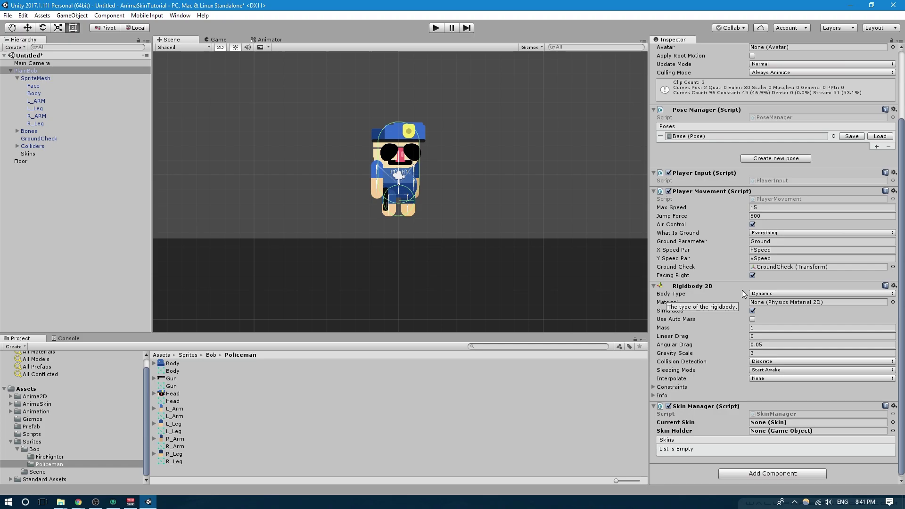
drag(32, 152, 775, 430)
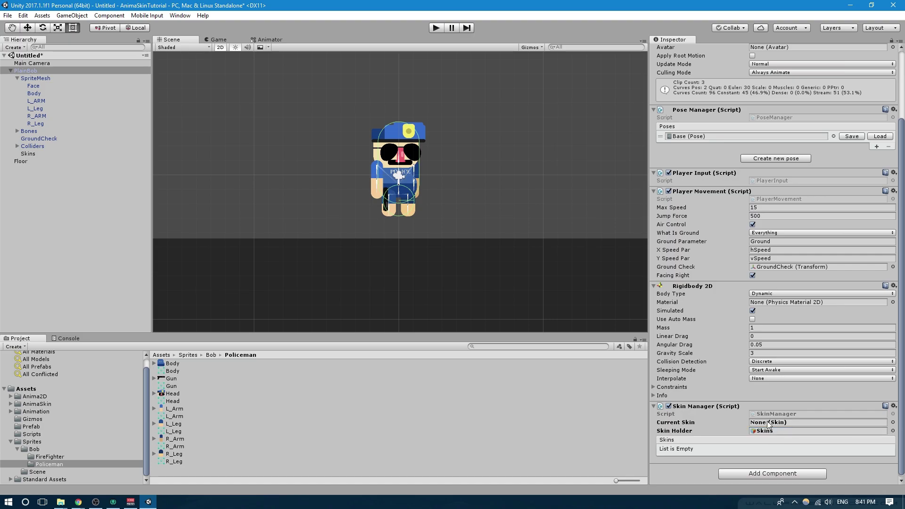
Apply PlainBob's changes to its prefab
click(24, 72)
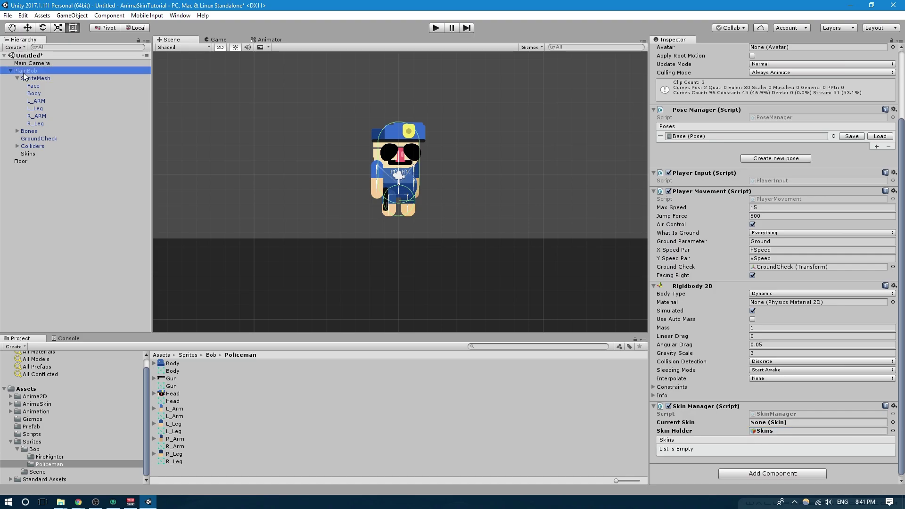
scroll(784, 173, up, 5)
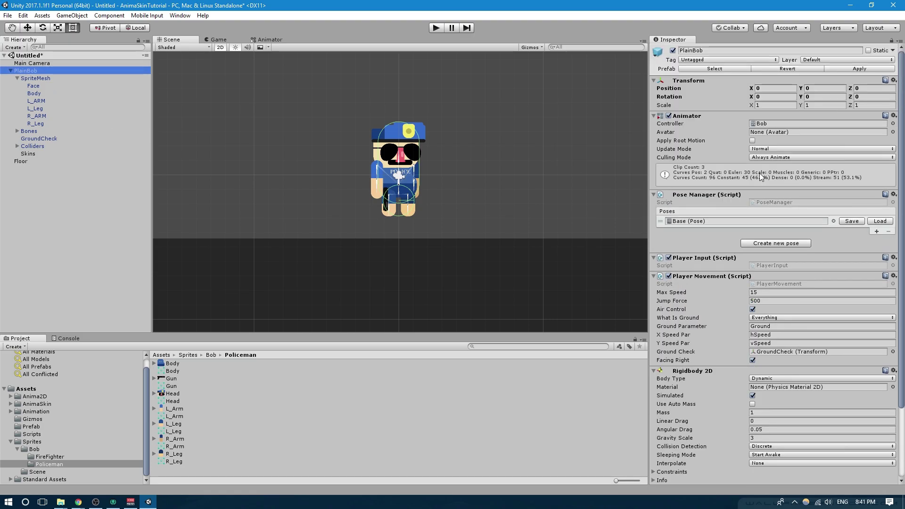
click(854, 70)
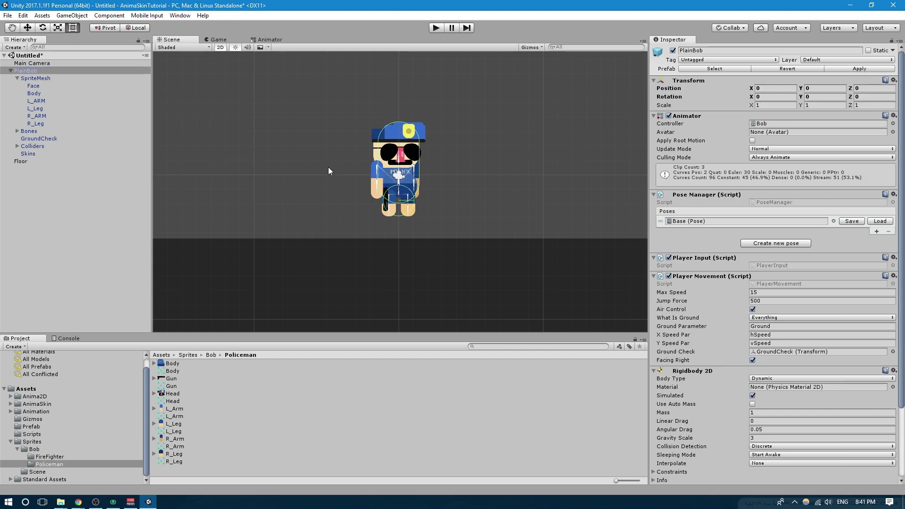
click(26, 155)
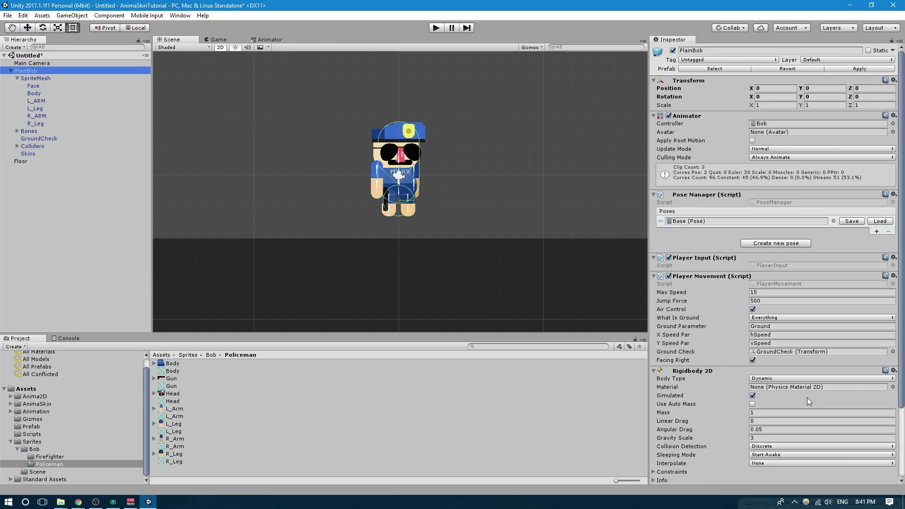
Play-test the scene by moving PlainBob right and left and jumping, then stop and check the Game view before returning to the Scene view
click(436, 27)
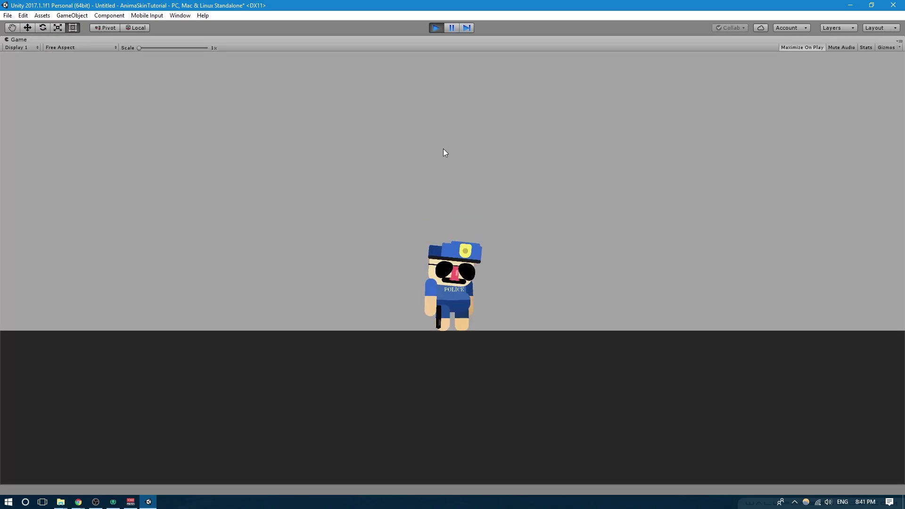
key(Right)
key(Left)
key(space)
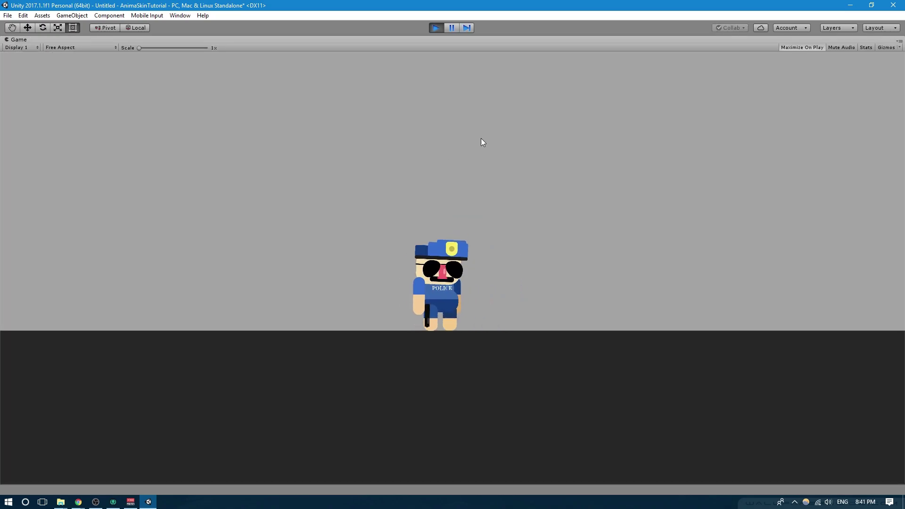
click(436, 27)
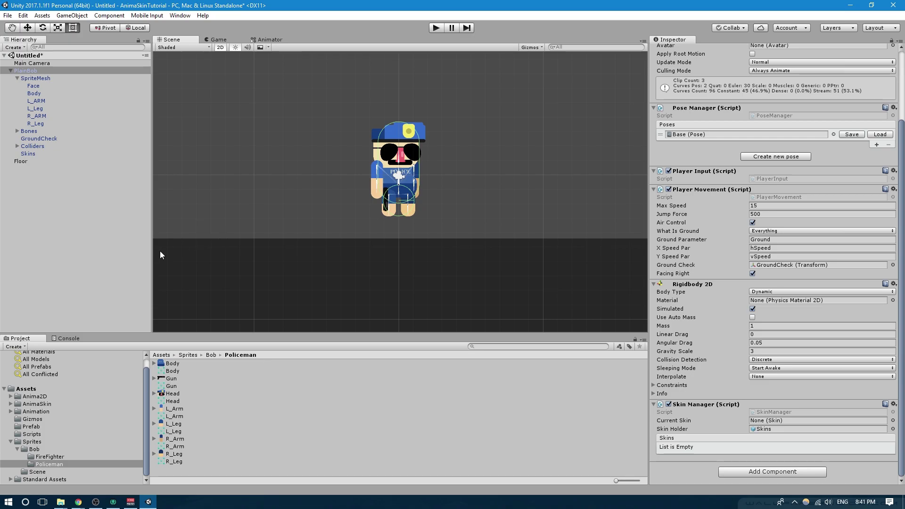
click(219, 40)
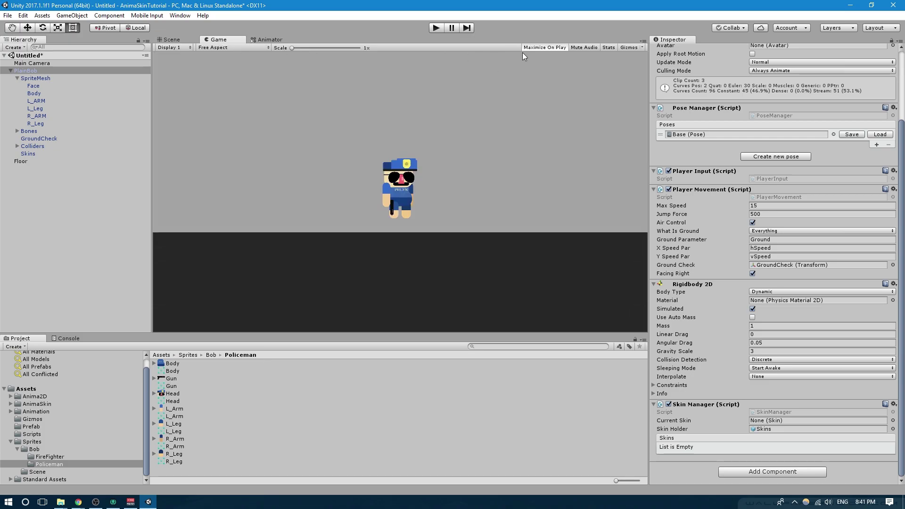
click(171, 41)
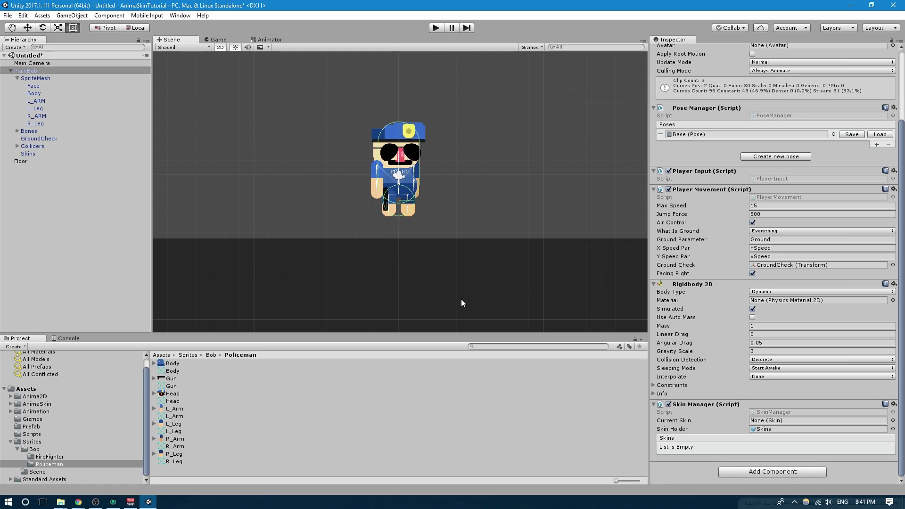
Create a root-level 2D sprite object named Button and give it the Button_Green sprite
click(70, 202)
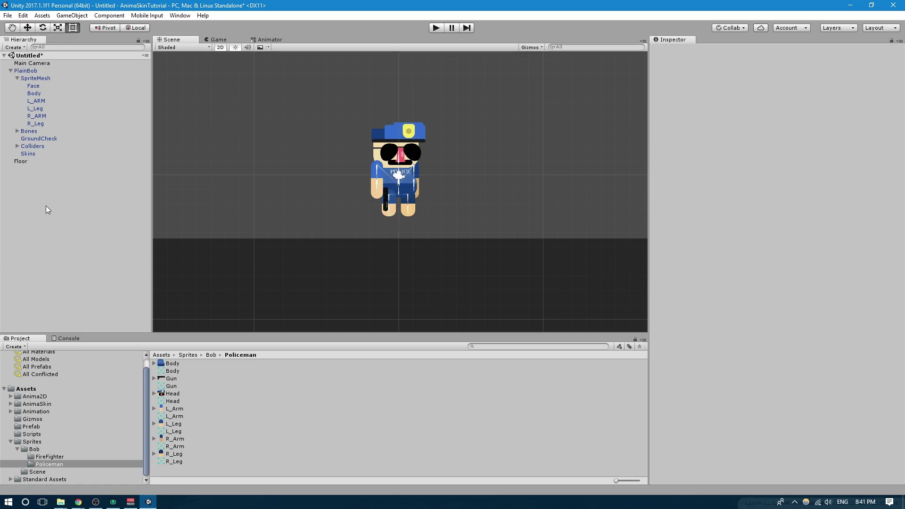
right_click(47, 208)
mouse_move(87, 307)
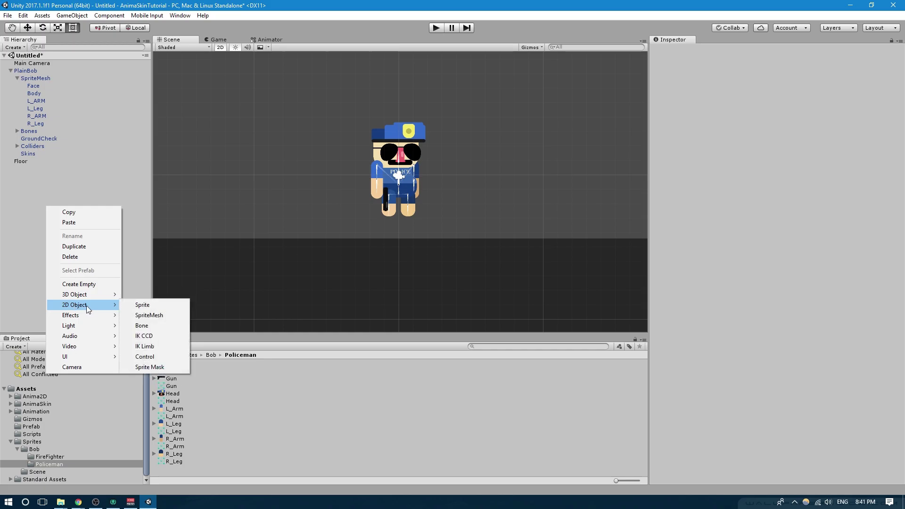
click(142, 305)
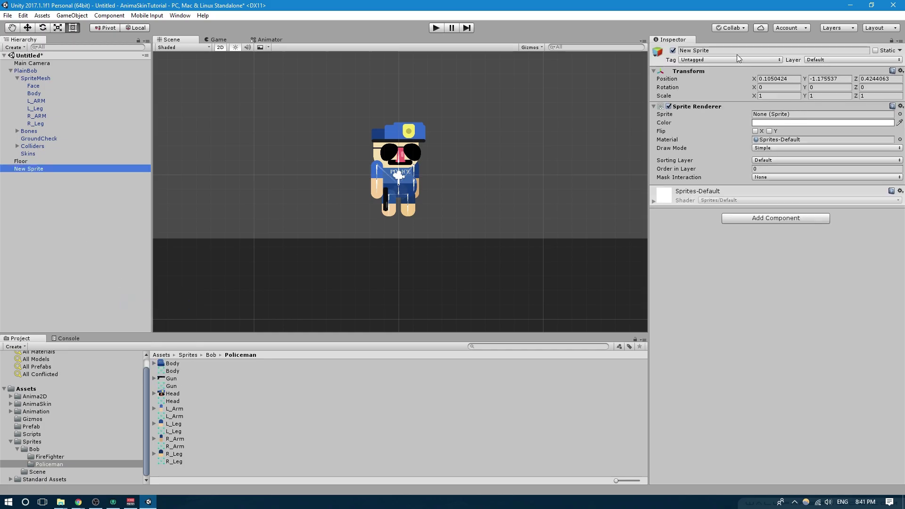
click(715, 50)
text(Button)
key(Return)
click(900, 115)
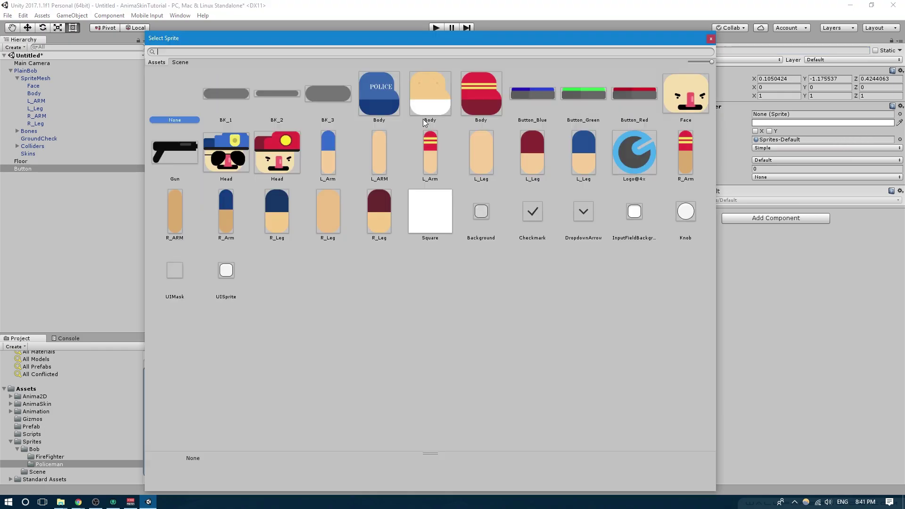
double_click(583, 97)
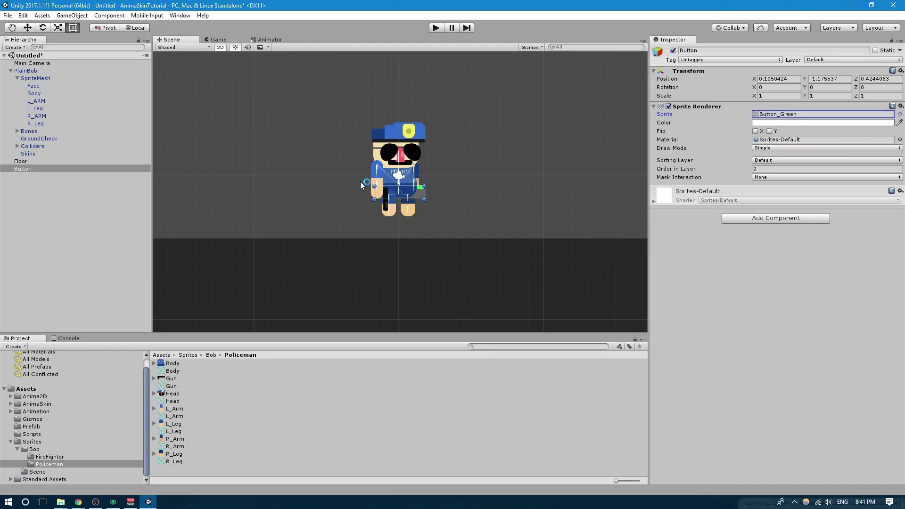
Move the green Button down onto the floor to the right of PlainBob, at about X 11.92, Y -3.93
key(w)
drag(403, 160, 403, 199)
drag(440, 234, 606, 236)
Add a Box Collider 2D to the Button and reduce its X size to about 3.05
click(753, 220)
text(box)
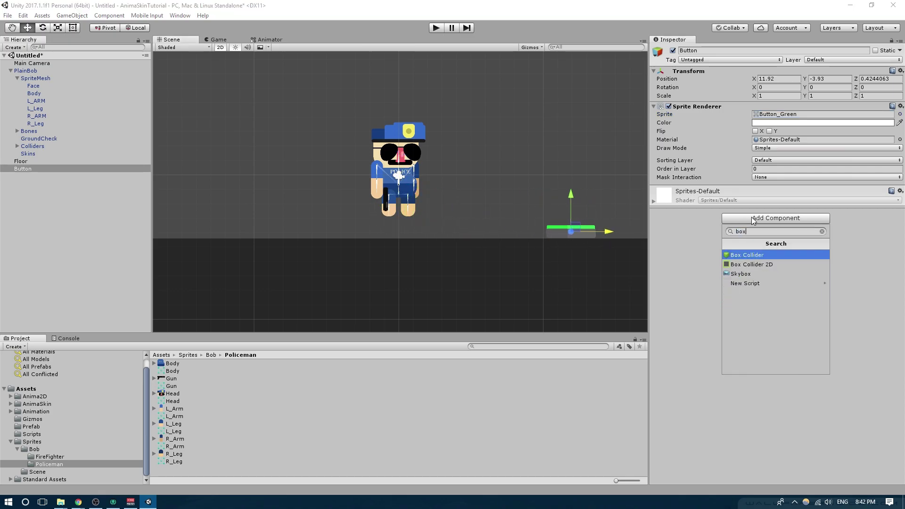
key(Down)
key(Return)
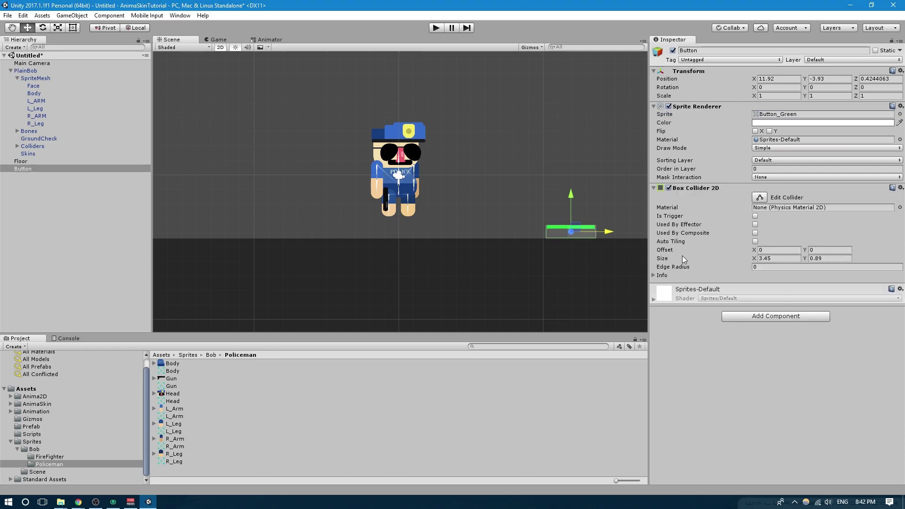
drag(752, 258, 746, 258)
Create a new C# script named SkinSwap on the Button and open it in the code editor
click(778, 317)
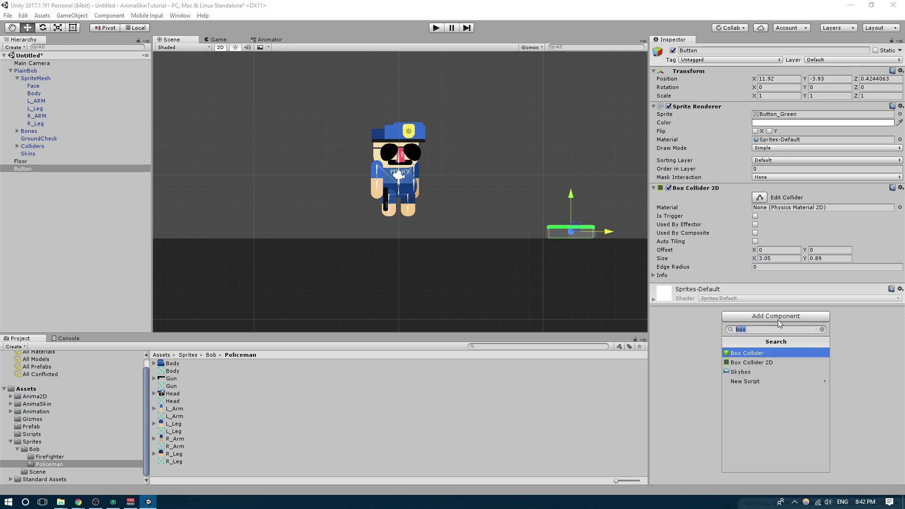
key(Down)
key(Down)
key(Down)
key(Return)
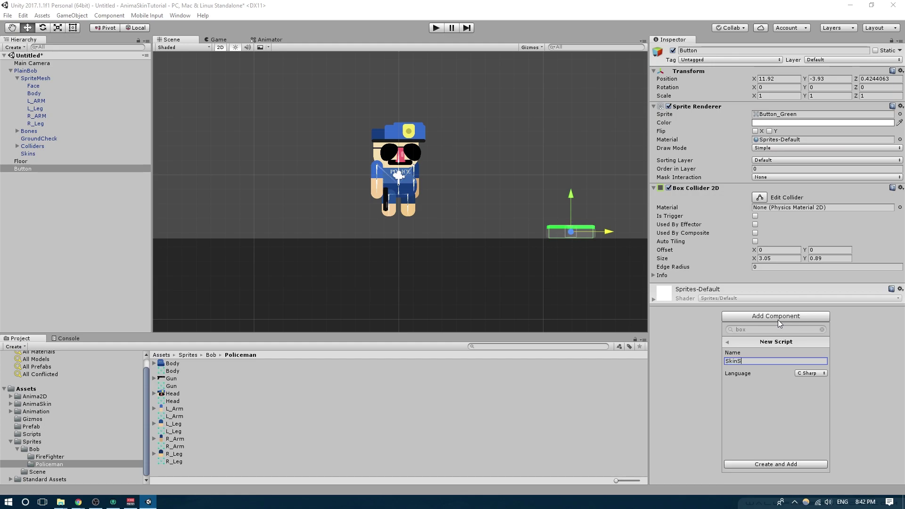
key(Return)
double_click(793, 293)
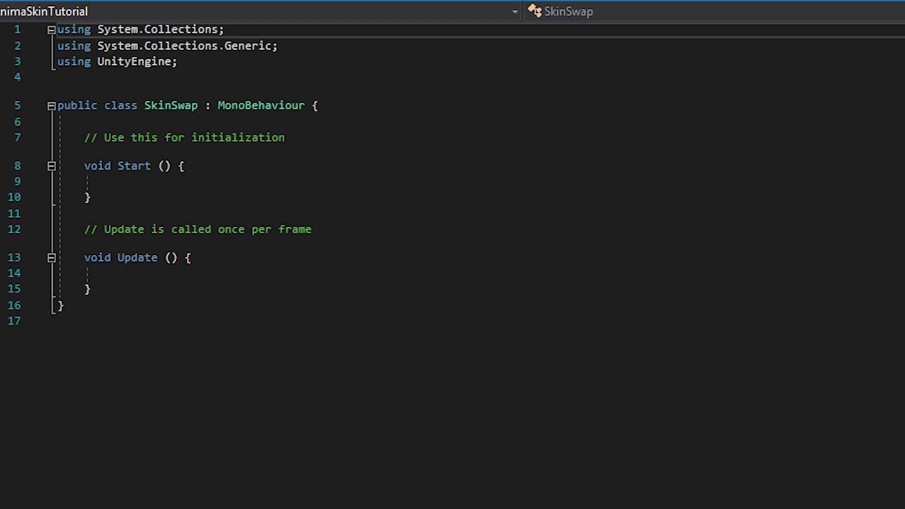
Replace SkinSwap's default Start and Update methods with a public string skinToLoad set to "Firefighter"
drag(92, 289, 83, 136)
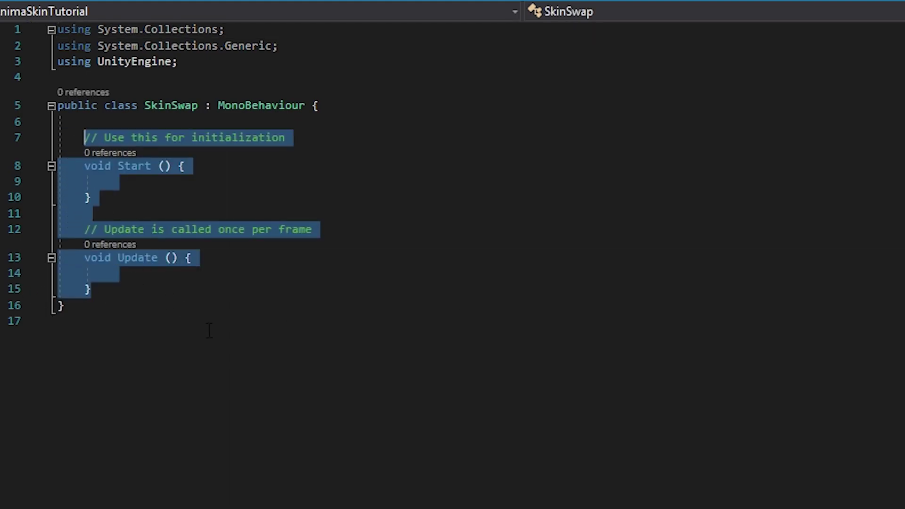
key(Delete)
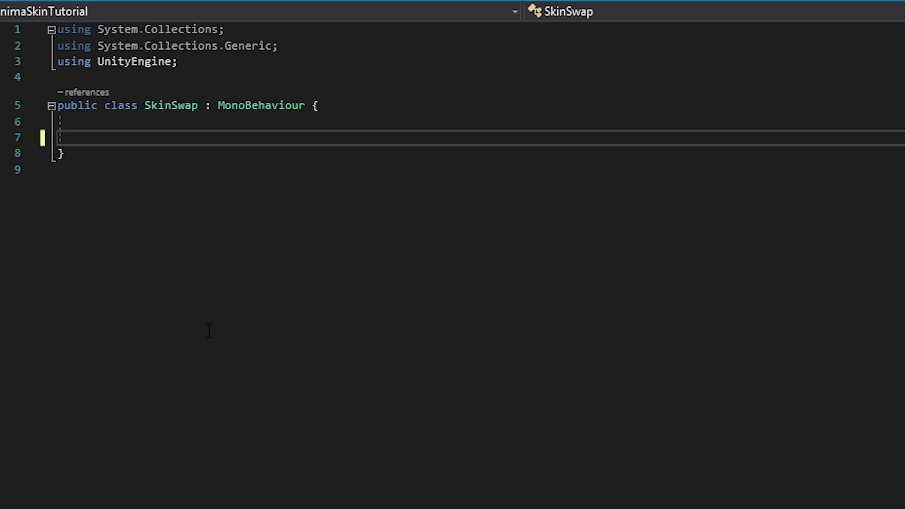
text(pu)
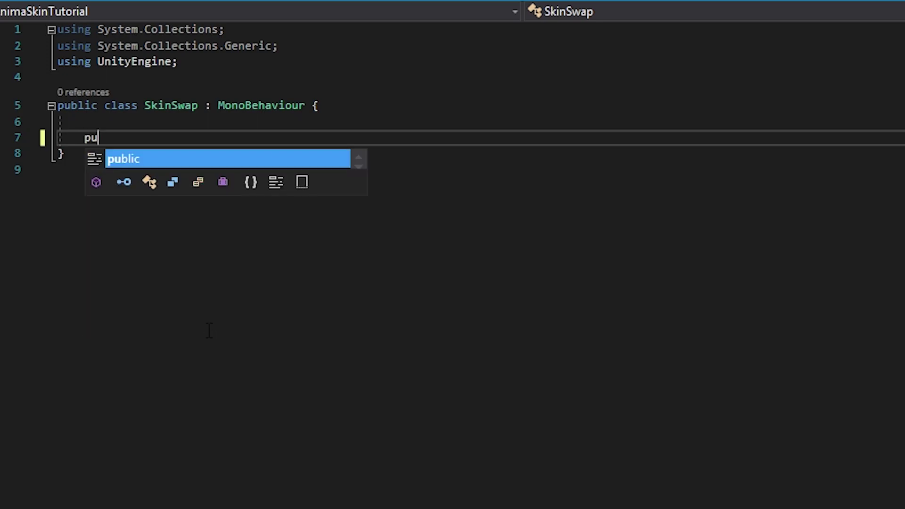
text(blic string )
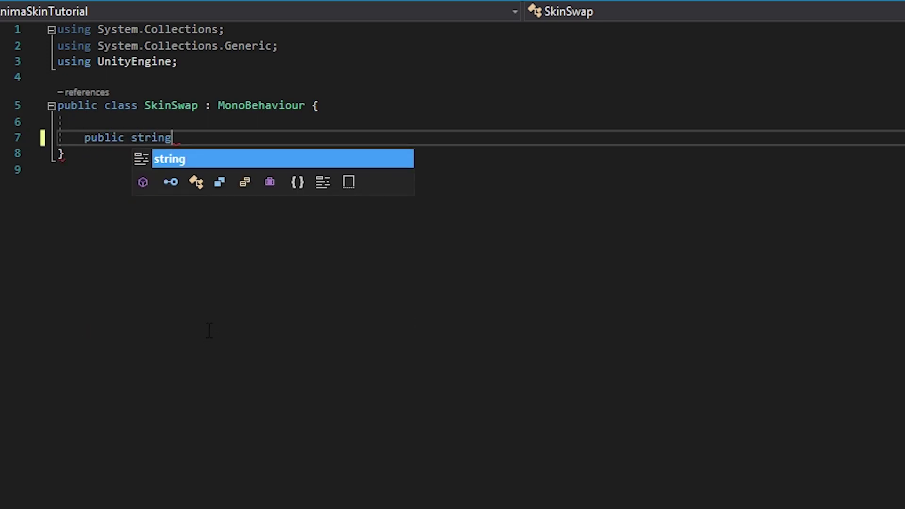
text(ski)
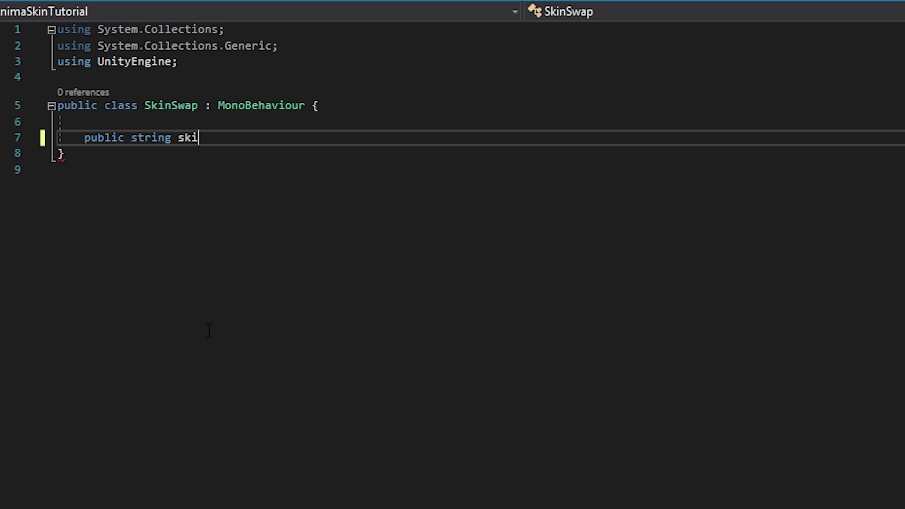
text(nToLoad = )
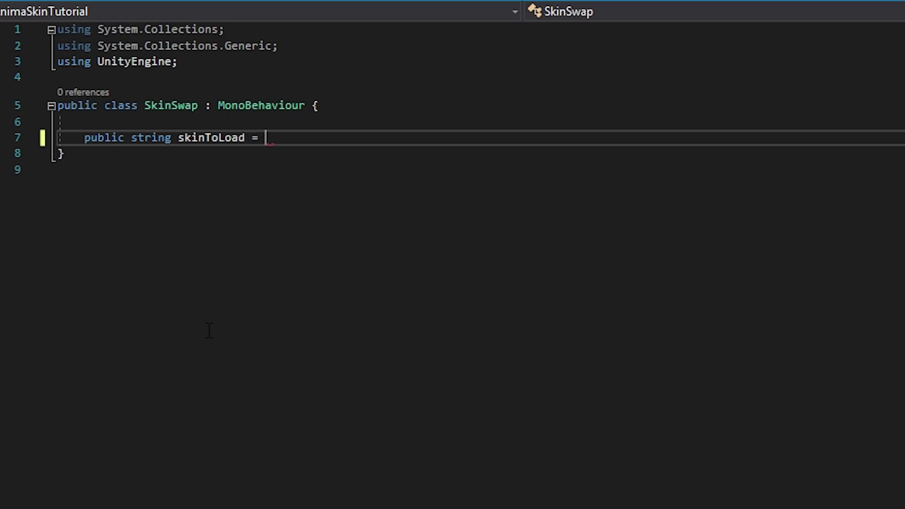
text("Firefighter)
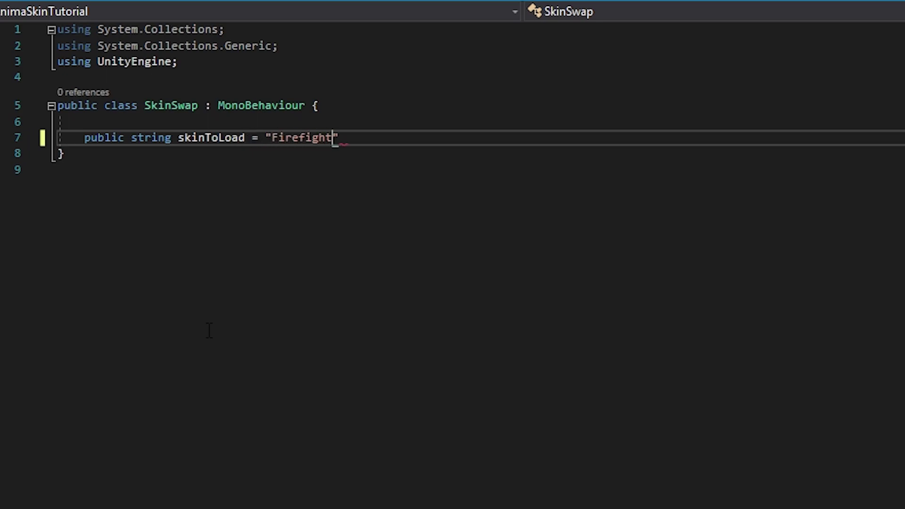
text(";)
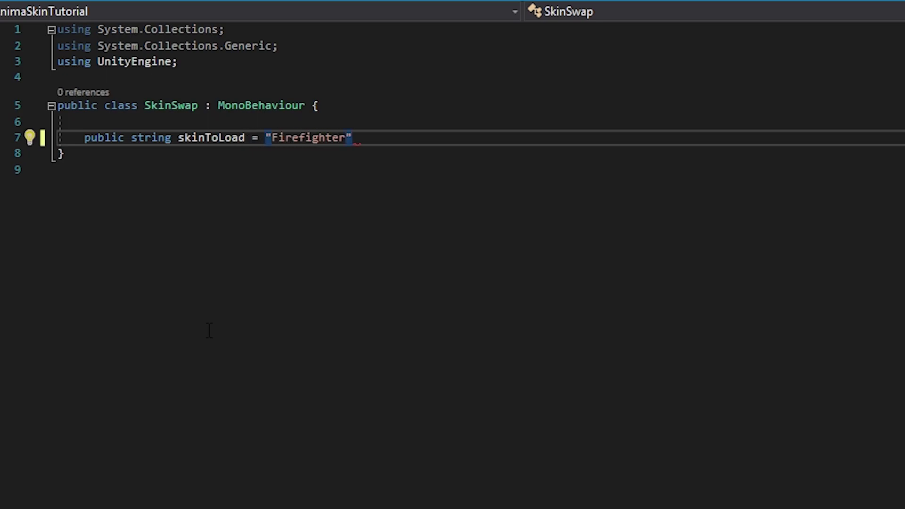
Add an empty private OnCollisionEnter2D(Collision2D collision) method below the skinToLoad field
key(Return)
key(Return)
text(void OnC)
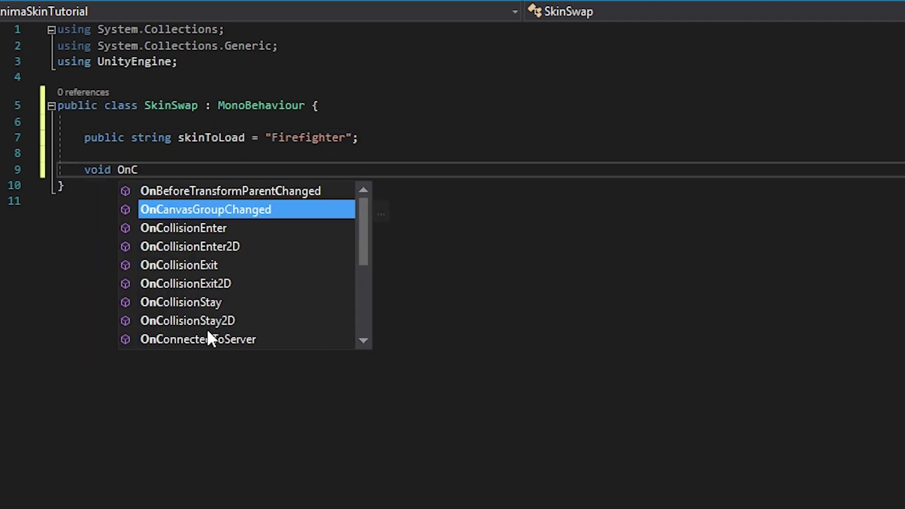
key(Down)
key(Down)
key(Return)
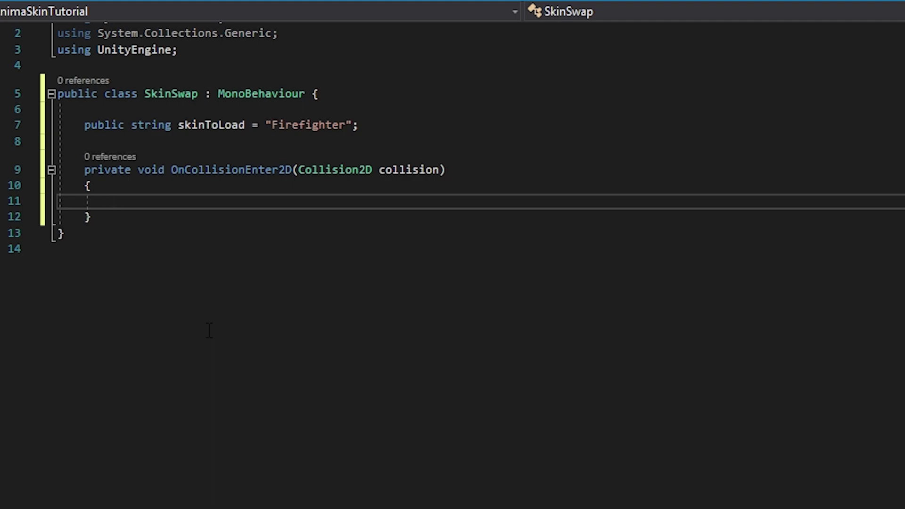
drag(91, 217, 84, 169)
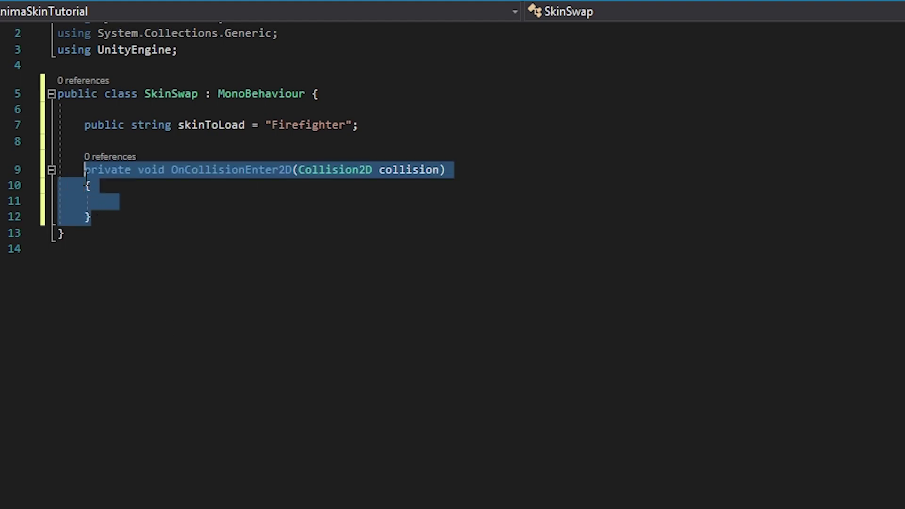
click(385, 211)
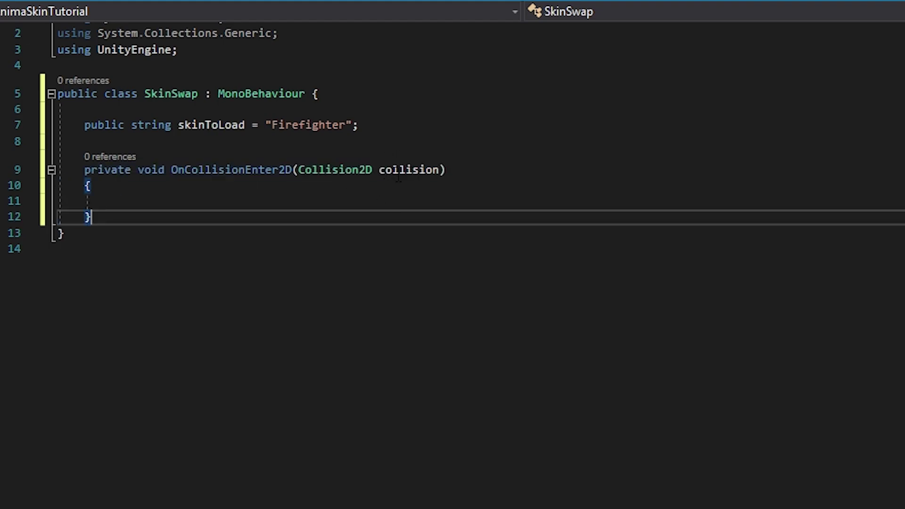
In OnCollisionEnter2D, declare SkinManager sm as collision.gameObject.GetComponent<SkinManager>()
key(Up)
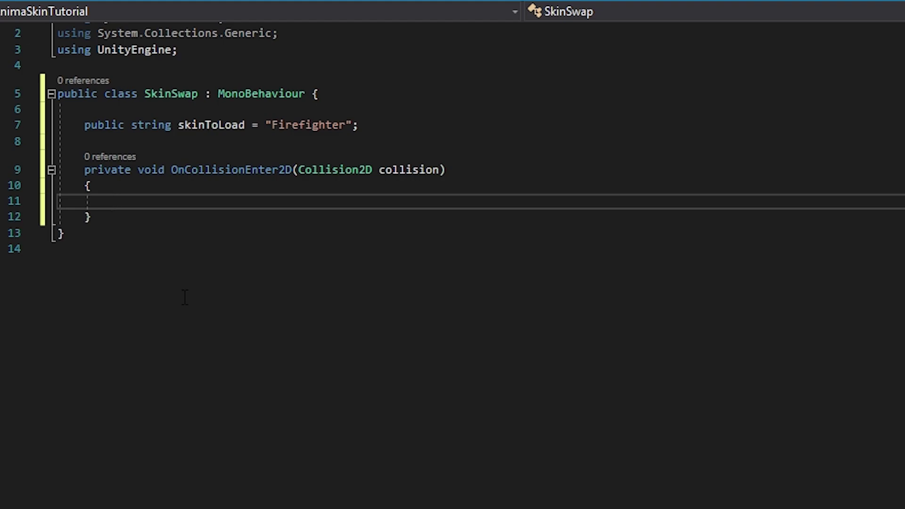
text(Skinmana)
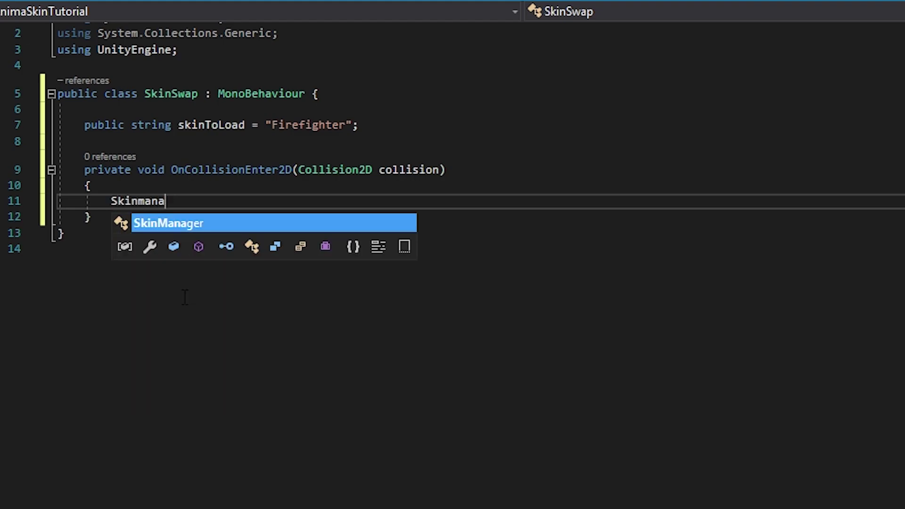
key(Tab)
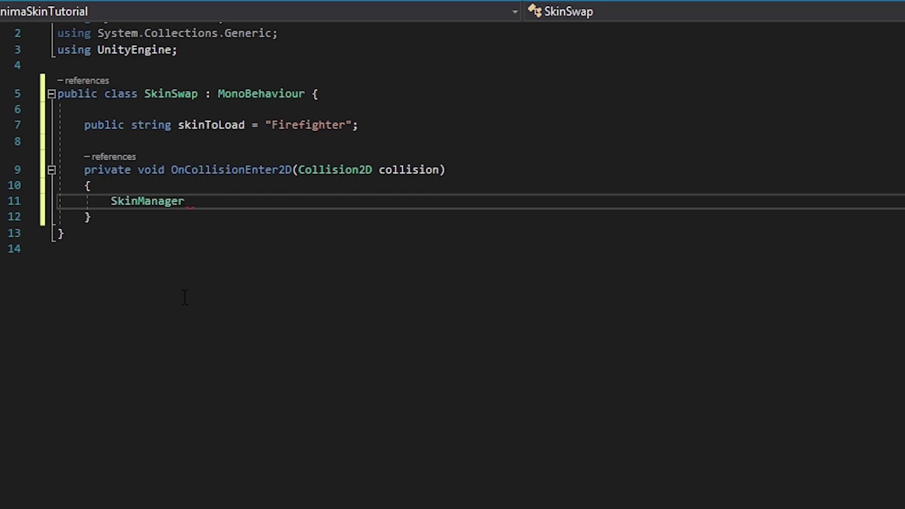
text(sm = G)
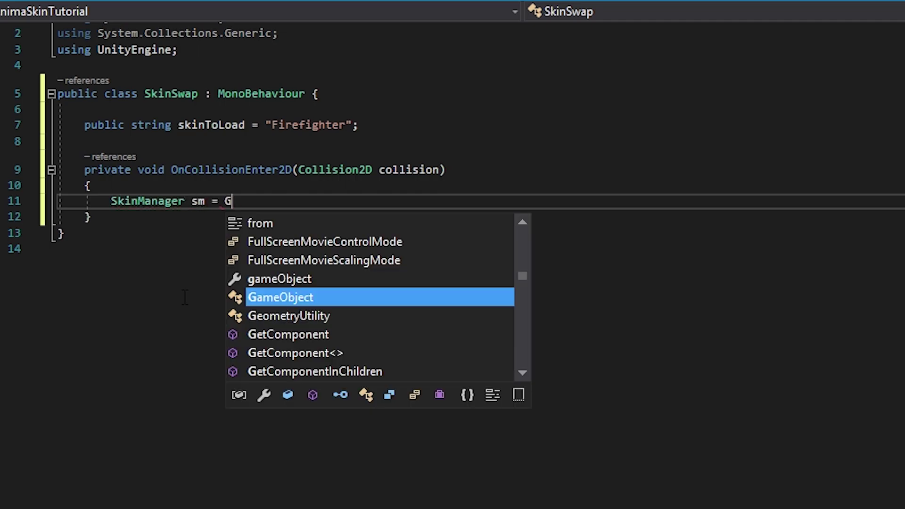
key(BackSpace)
text(coll)
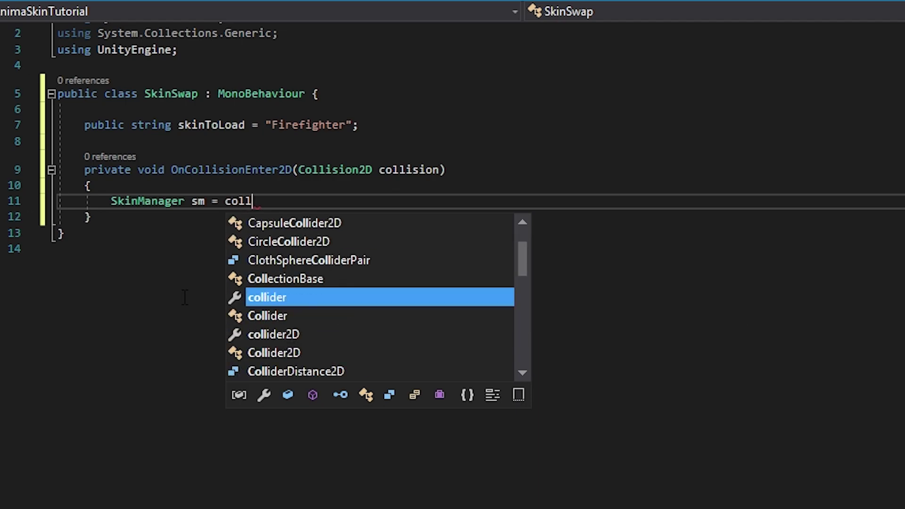
text(ision)
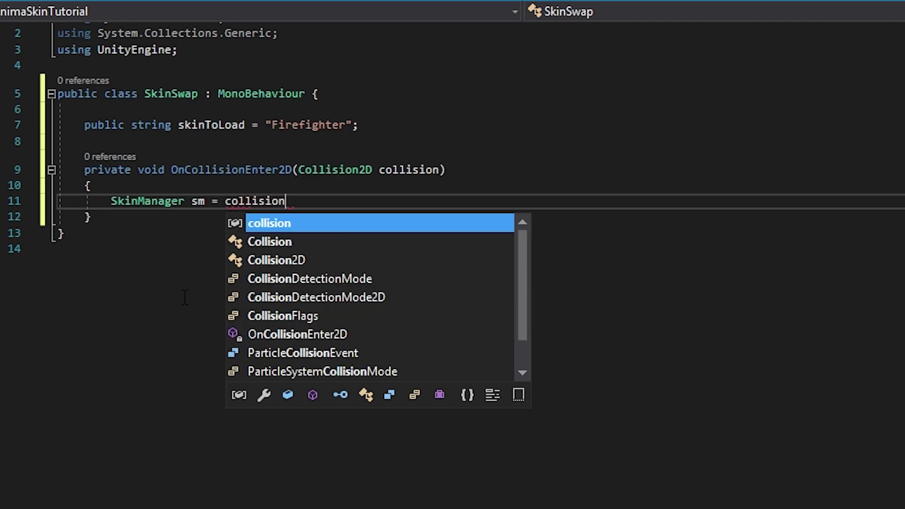
text(.game)
key(Tab)
text(.Get)
key(Down)
key(Tab)
text(<Skin)
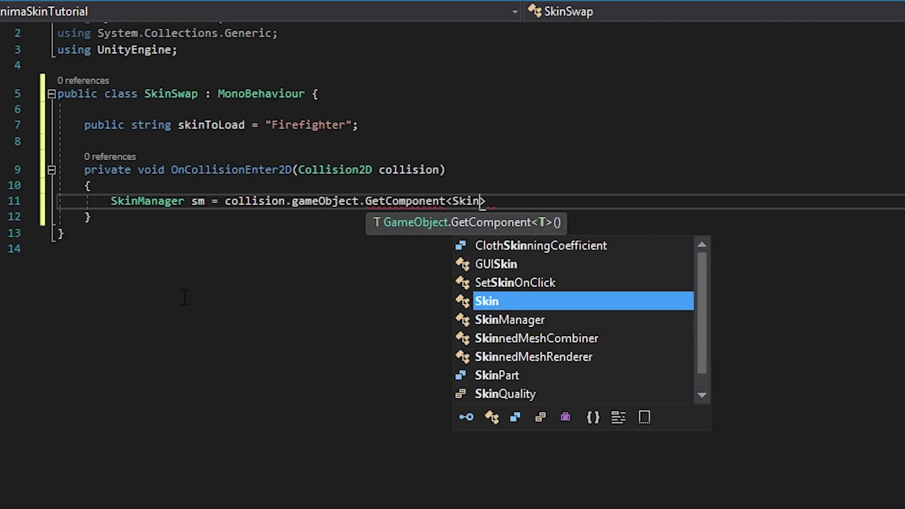
key(Down)
key(Tab)
text(>())
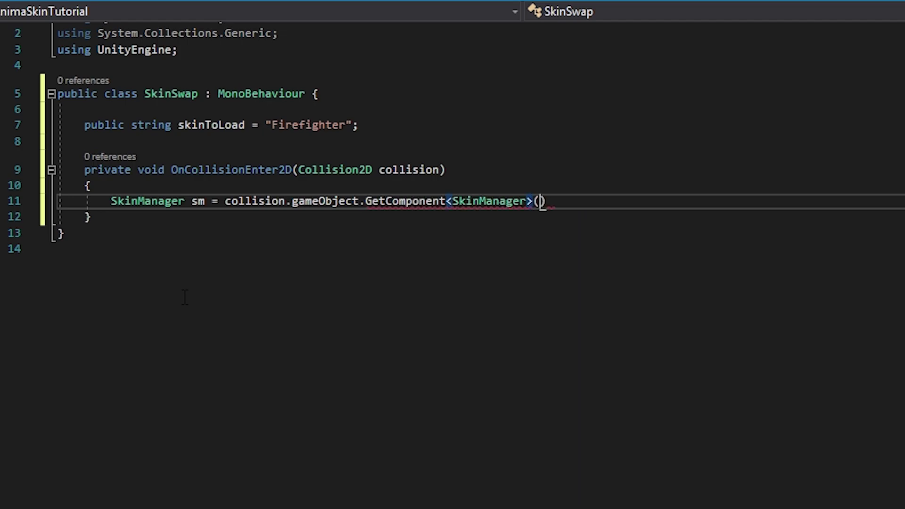
text(;)
Below the sm declaration, add the null check if (sm == null) return;
key(Return)
key(Return)
text(if (sm ==)
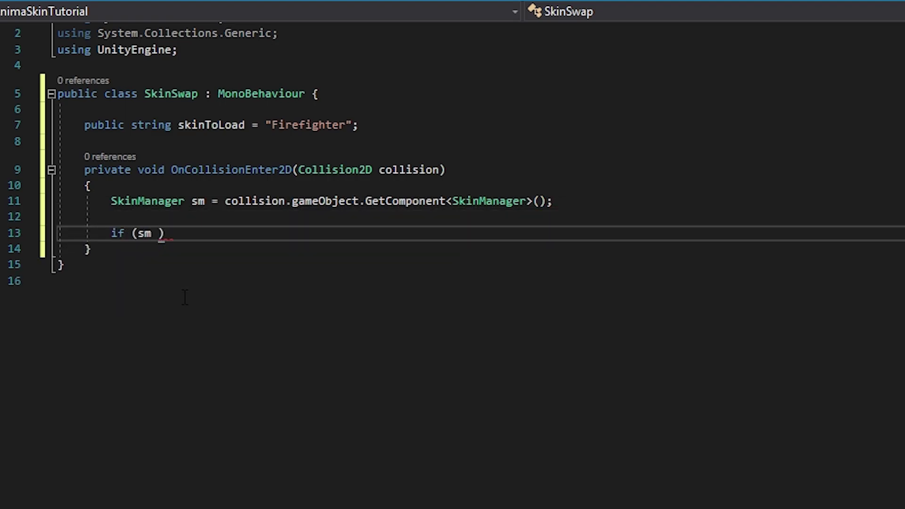
text( null) )
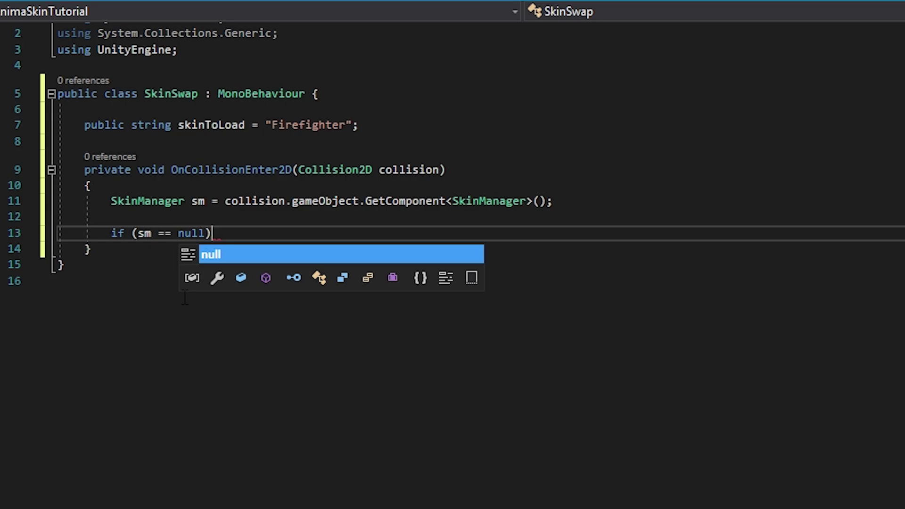
text(return;)
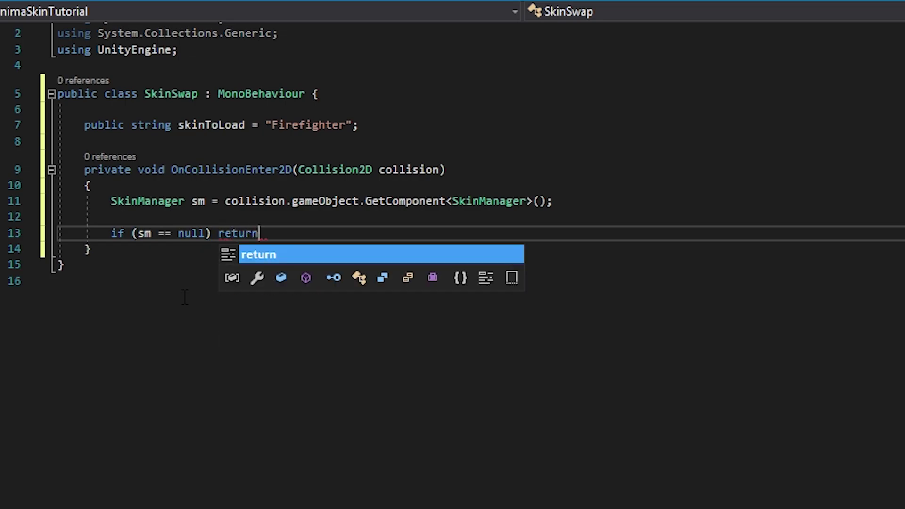
After the null check, call sm.LoadSkinByString(skinToLoad); to load the chosen skin
key(Return)
key(Return)
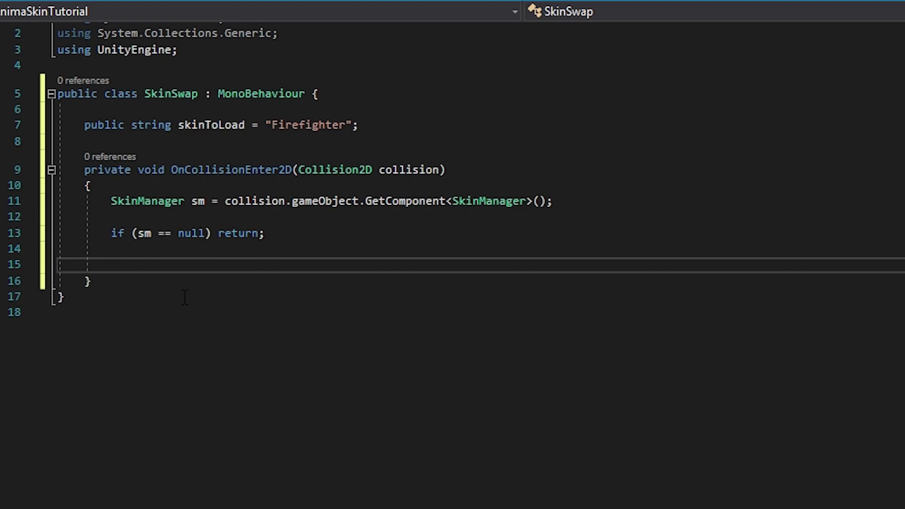
text(sm)
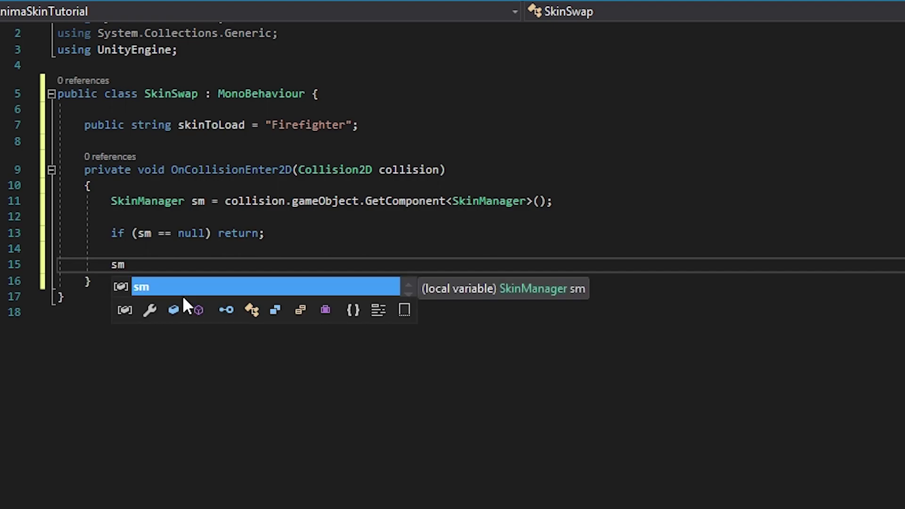
text(.Load)
key(Tab)
text(ByString)
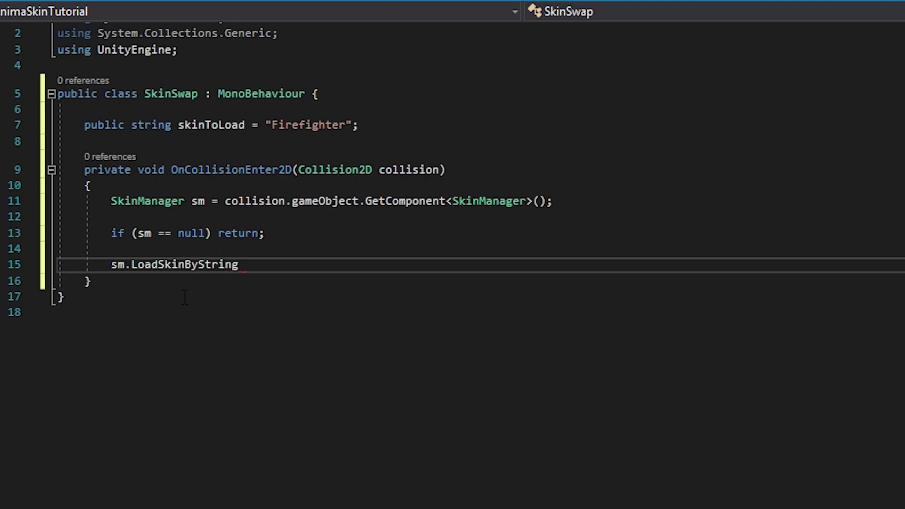
text(()
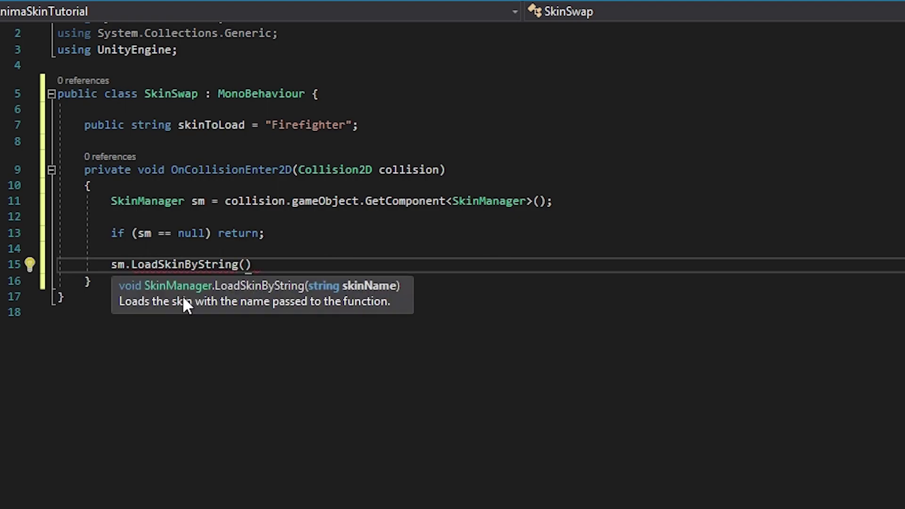
text(skin)
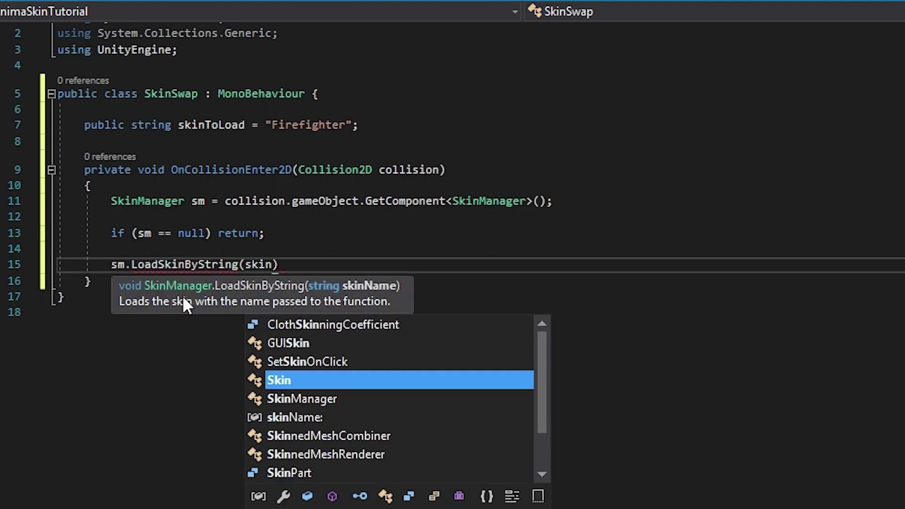
key(ctrl+shift+Left)
key(BackSpace)
key(Left)
key(Right)
text(skinTo)
key(Tab)
text();)
Add an || operator after sm == null in the if condition on line 13
key(Up)
key(Up)
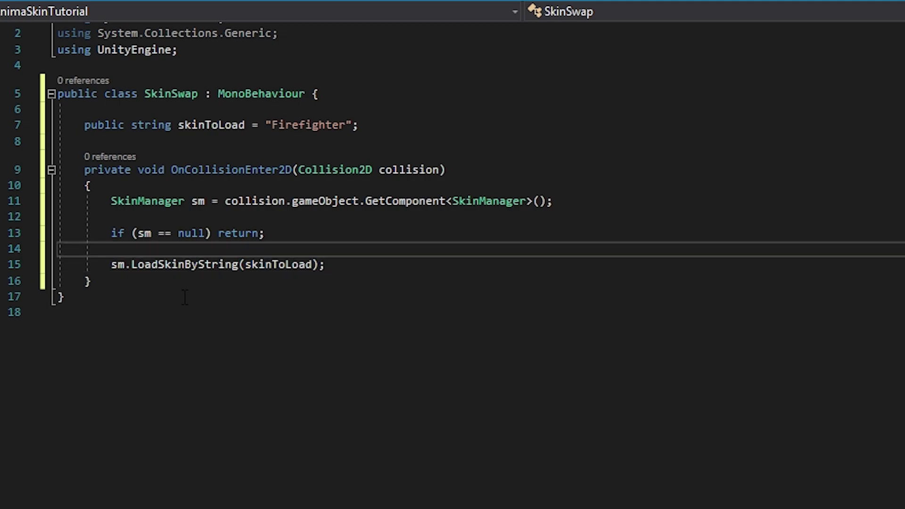
key(Left)
key(ctrl+shift+Left)
key(Left)
key(Left)
key(Left)
text(??)
key(BackSpace)
key(BackSpace)
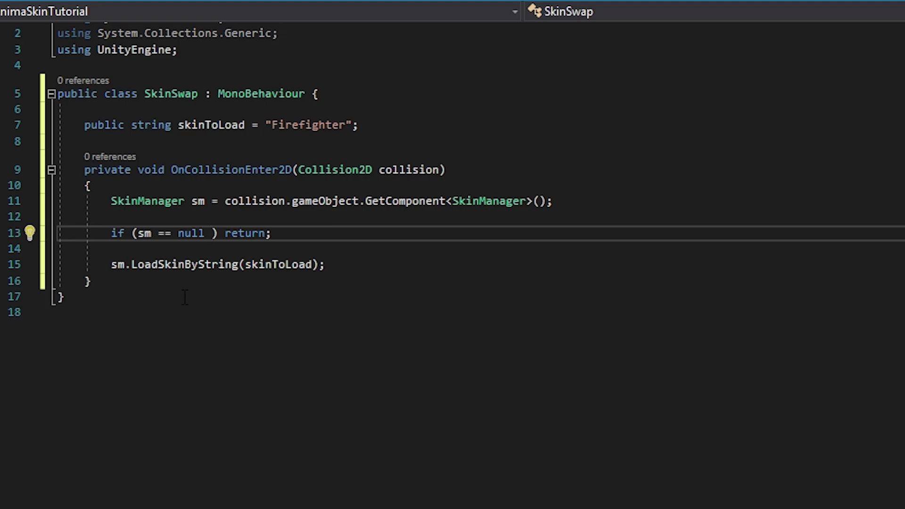
text(||)
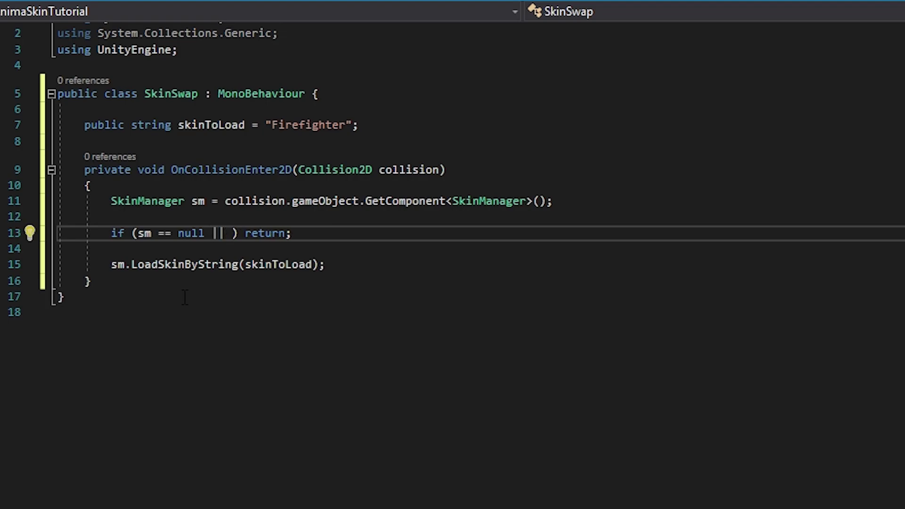
Complete the if condition with string.IsNullOrEmpty(skinToLoad) as the second check
text( sk)
key(BackSpace)
text(tring.)
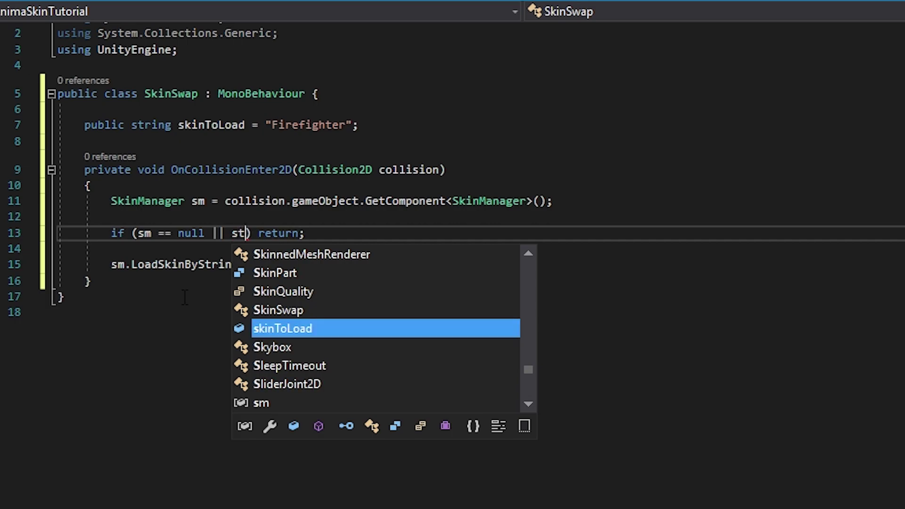
text(IsN)
key(Tab)
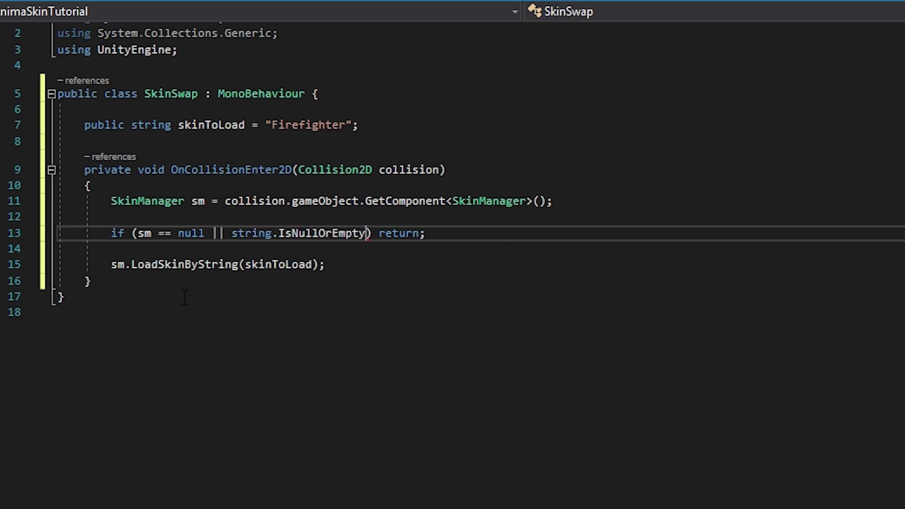
text((skin)
text())
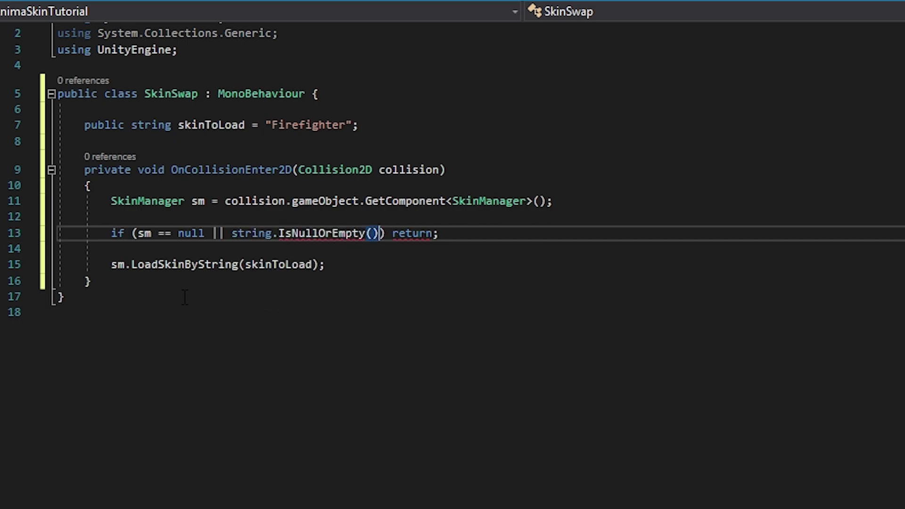
key(Left)
text(skinTo)
key(Tab)
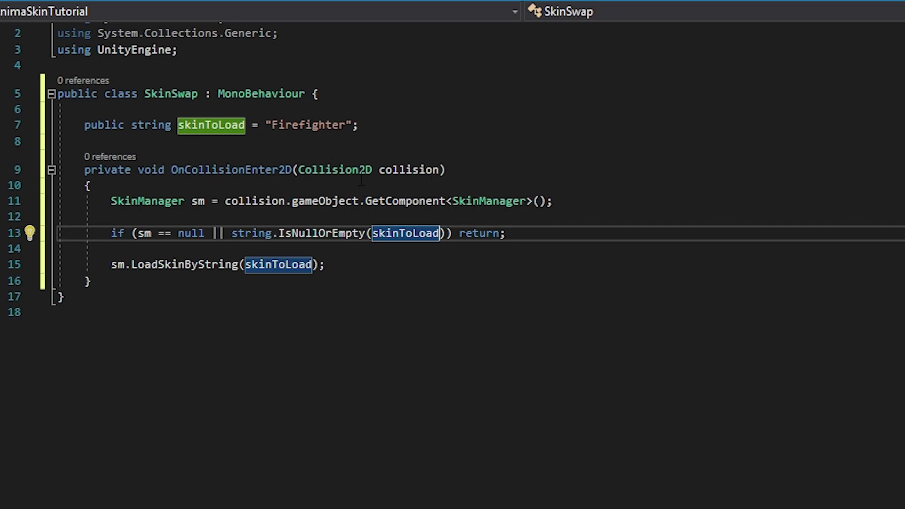
Review the extended return check and the LoadSkinByString call, and save the SkinSwap script
double_click(473, 233)
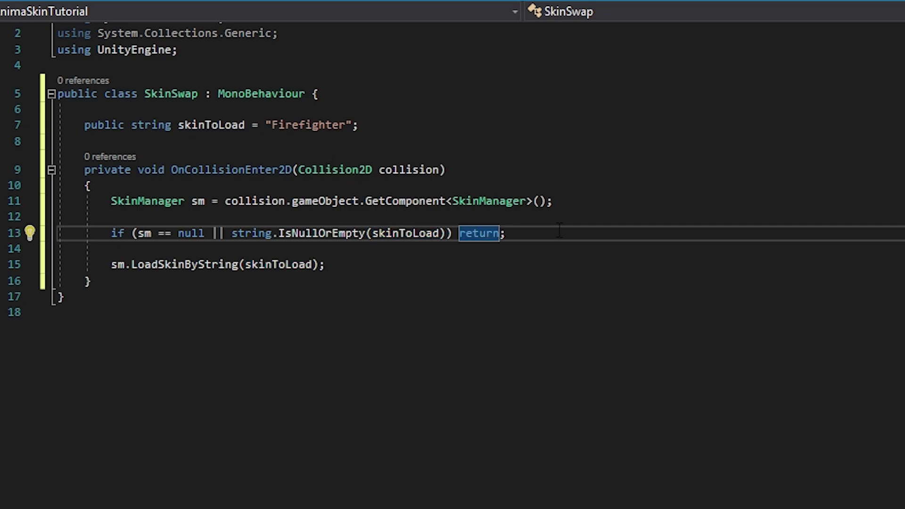
key(Down)
key(Down)
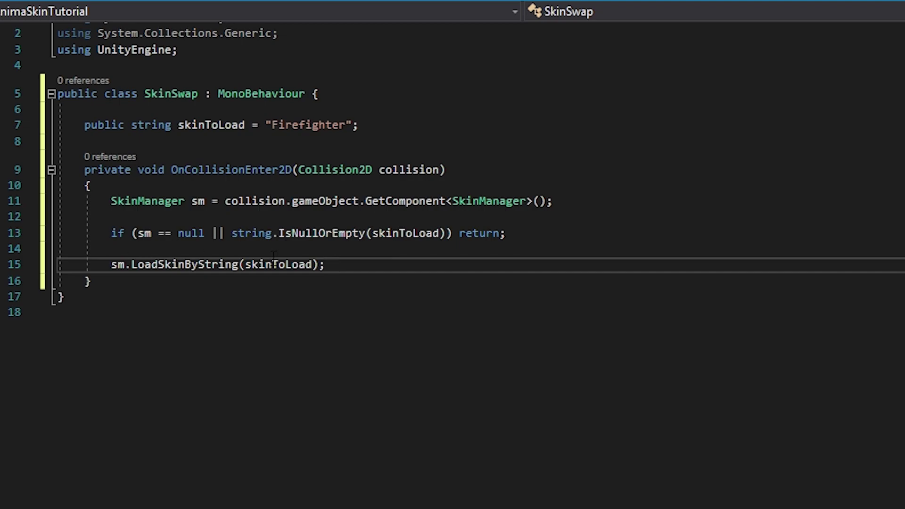
mouse_move(189, 267)
key(ctrl+s)
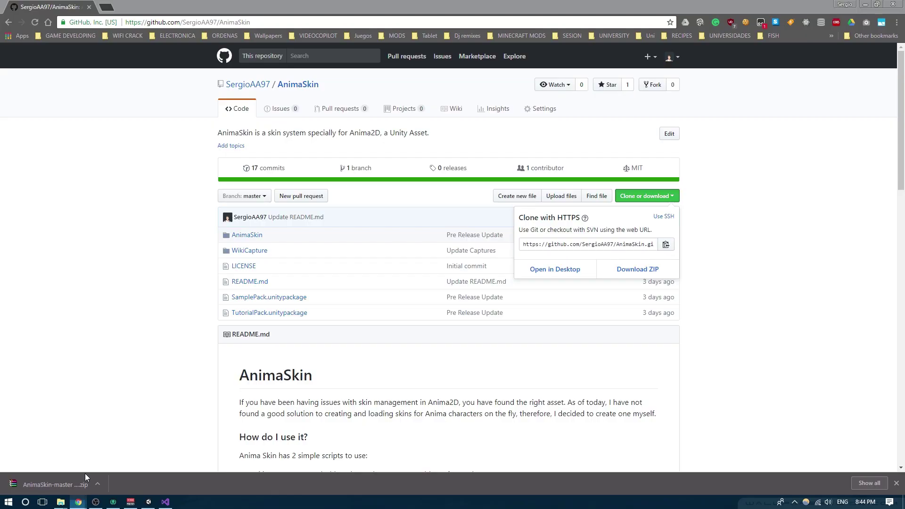
On the AnimaSkin GitHub page, read the README sections on the Skin Manager's variables and public functions
click(725, 318)
scroll(572, 309, down, 4)
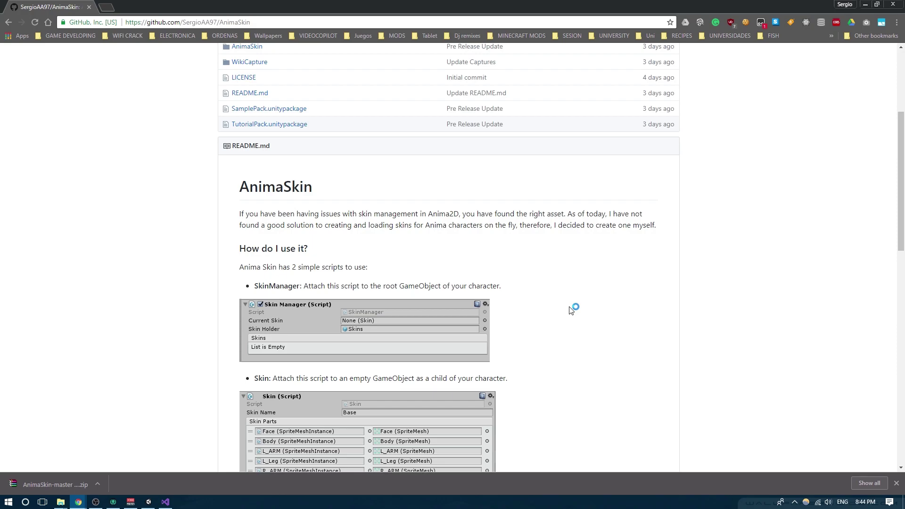
scroll(572, 309, down, 7)
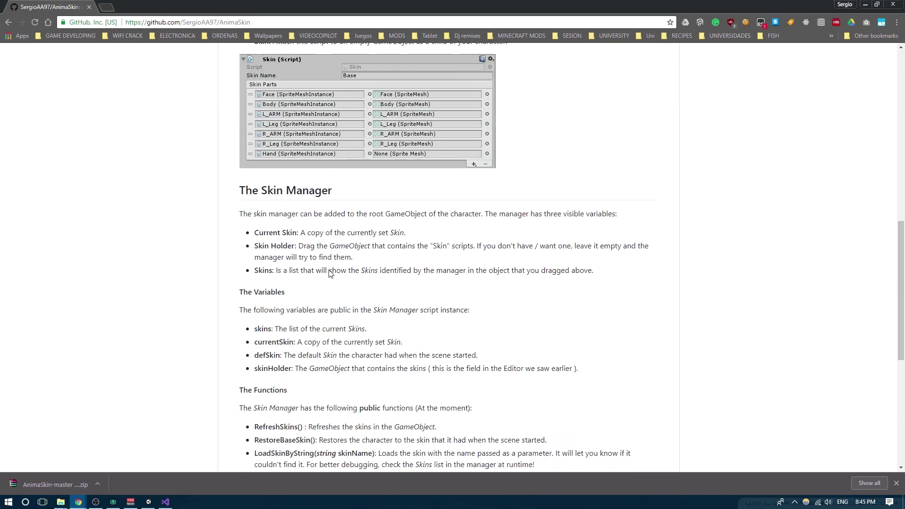
scroll(330, 275, down, 2)
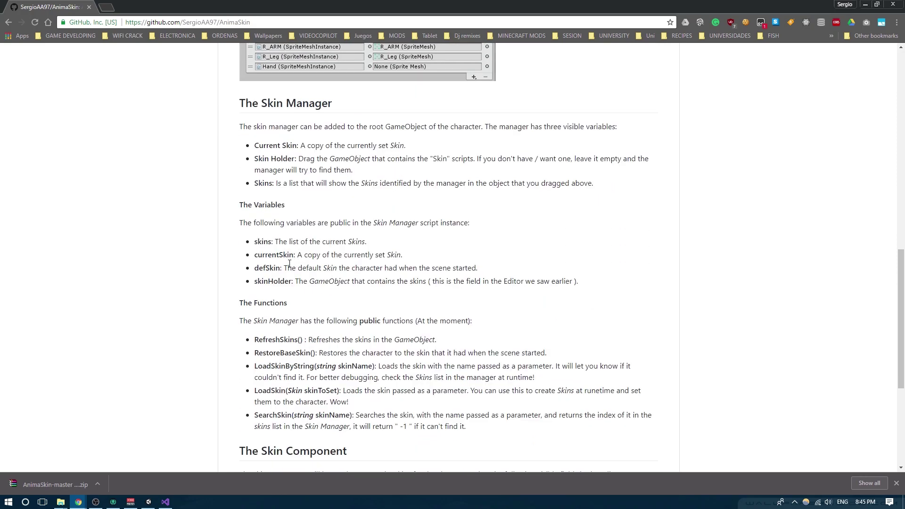
double_click(264, 244)
scroll(314, 269, down, 2)
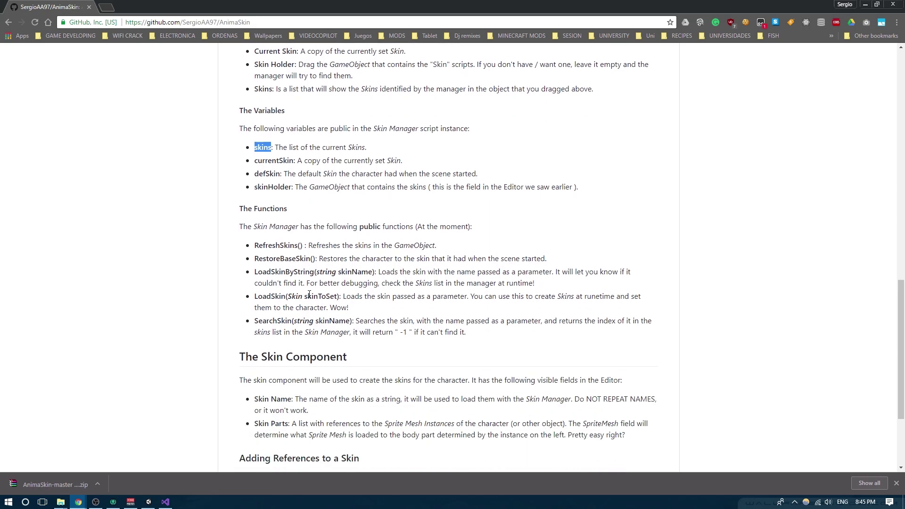
scroll(265, 241, down, 1)
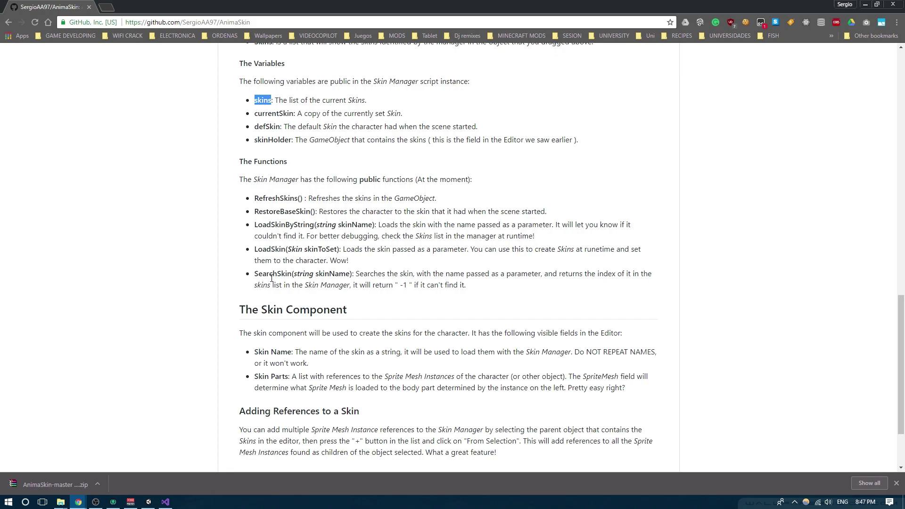
Save SkinSwap.cs in Visual Studio once more and return to Unity
click(149, 502)
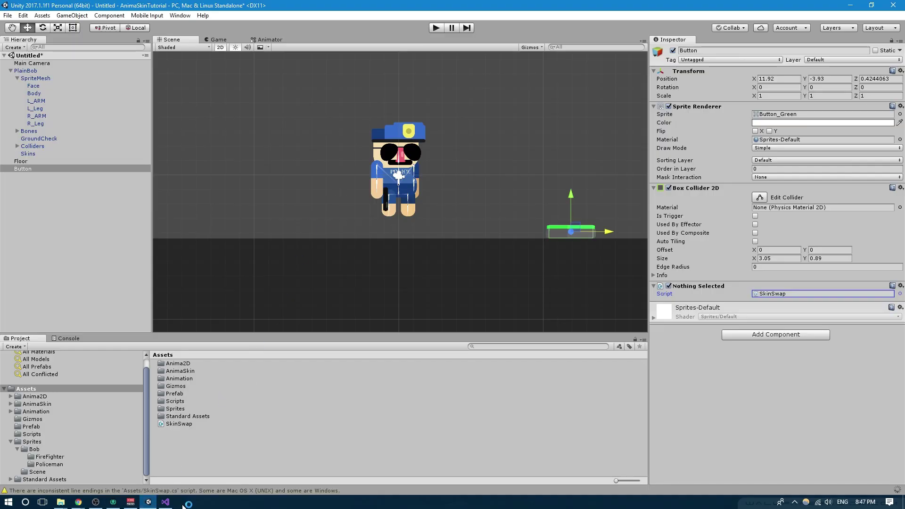
click(166, 502)
key(ctrl+s)
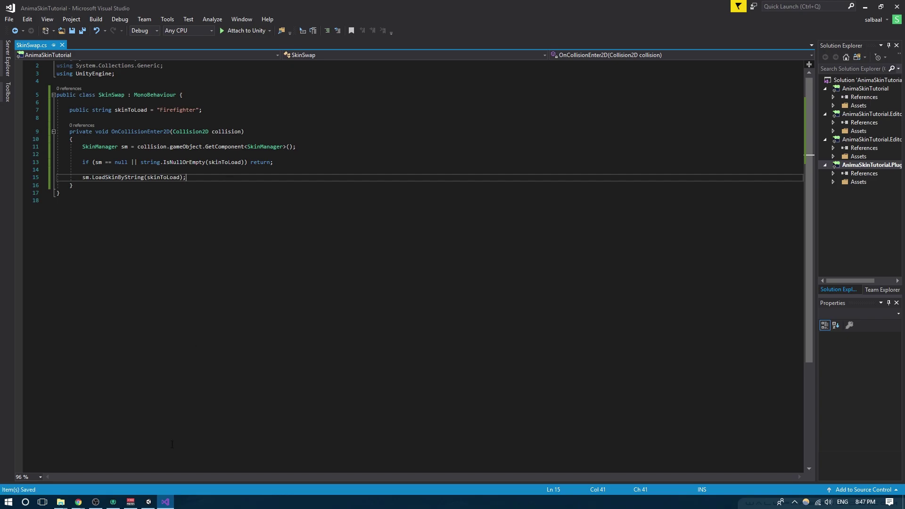
key(alt+Tab)
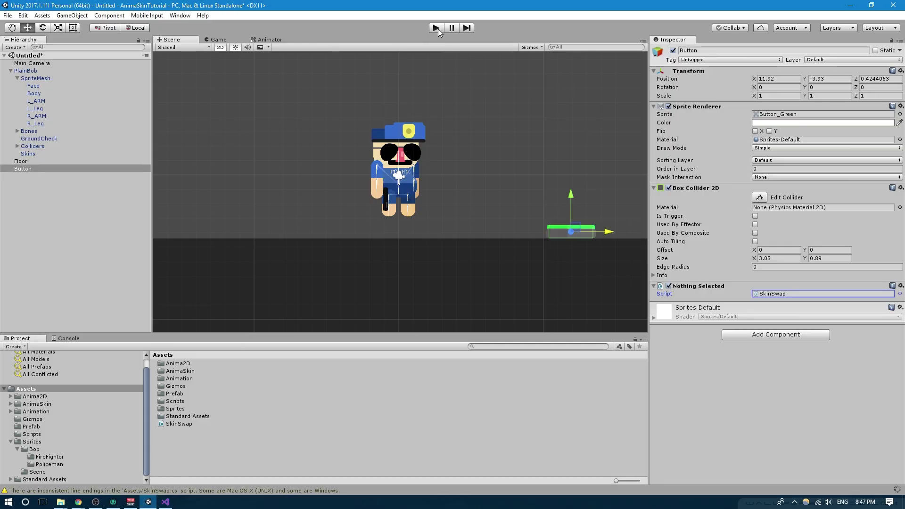
Play the scene, move PlainBob onto the green button and back to test the skin swap, and stop playing
click(437, 29)
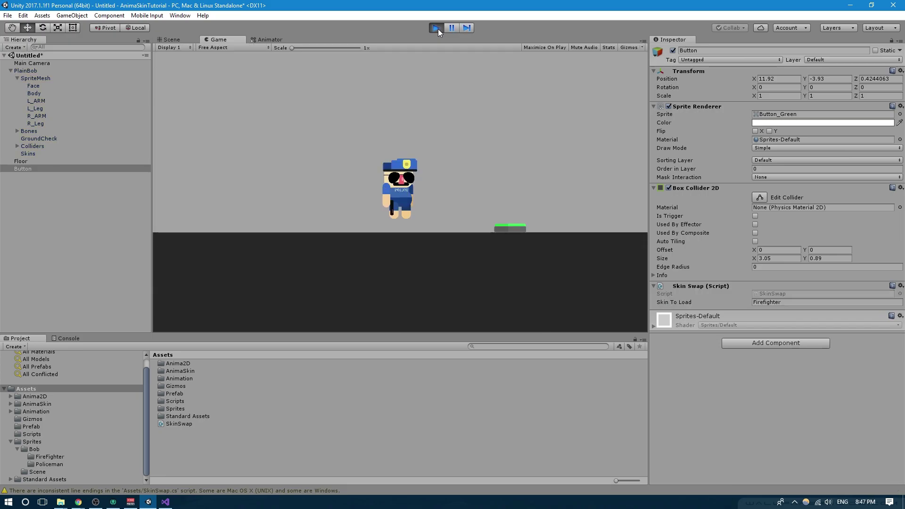
key(Right)
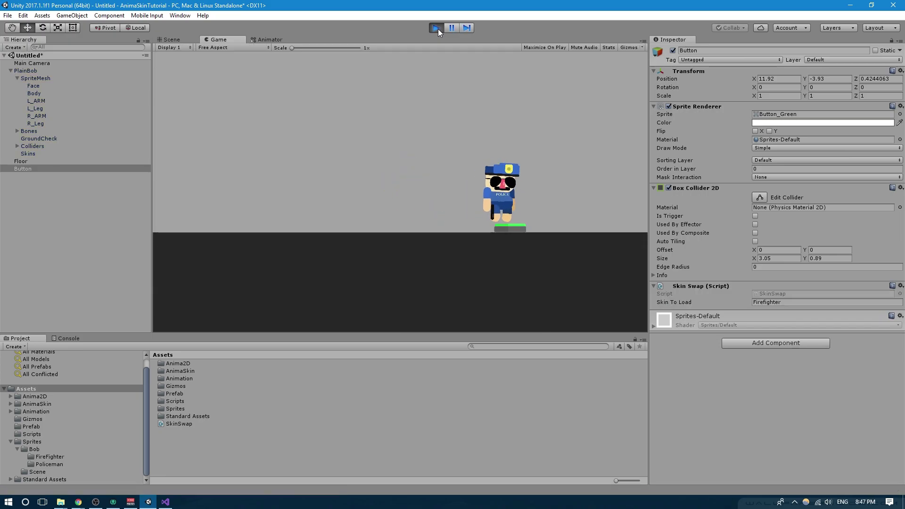
key(Left)
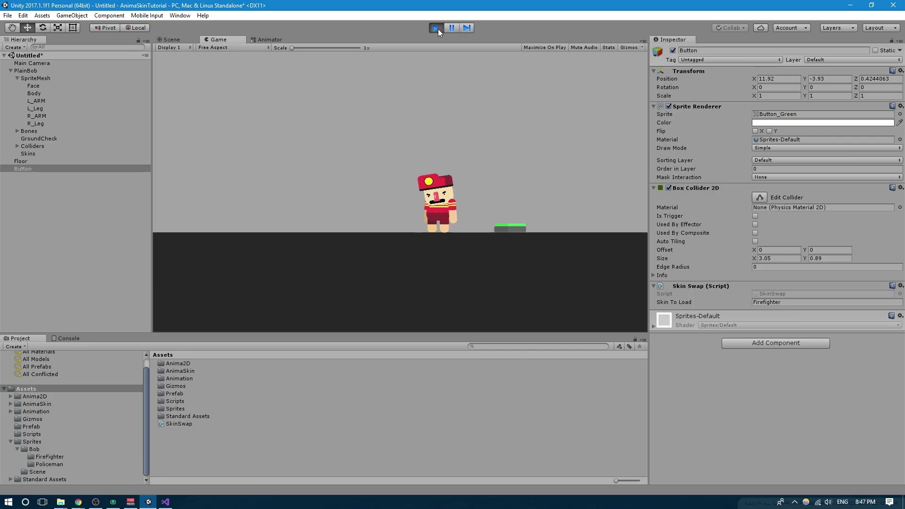
click(436, 28)
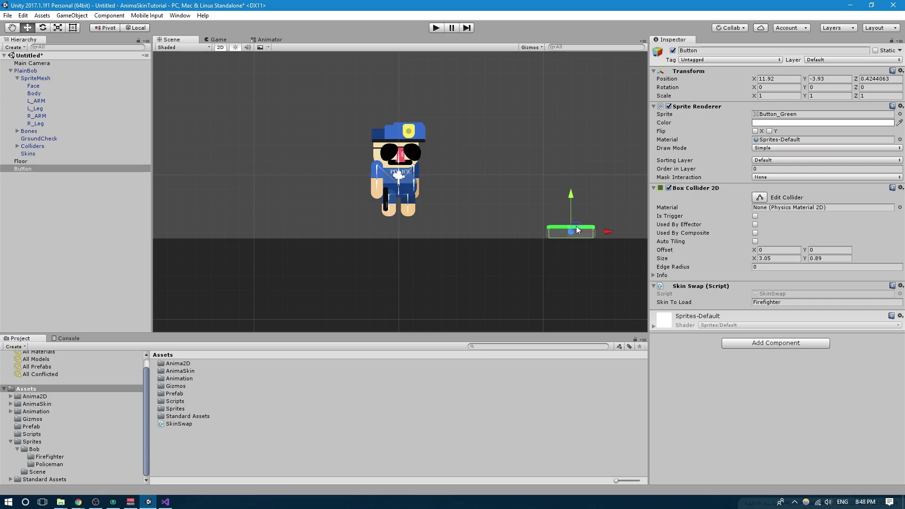
Set Button's Skin To Load to Base, and place a duplicate of it on the floor beyond PlainBob at about X -9.36
click(789, 303)
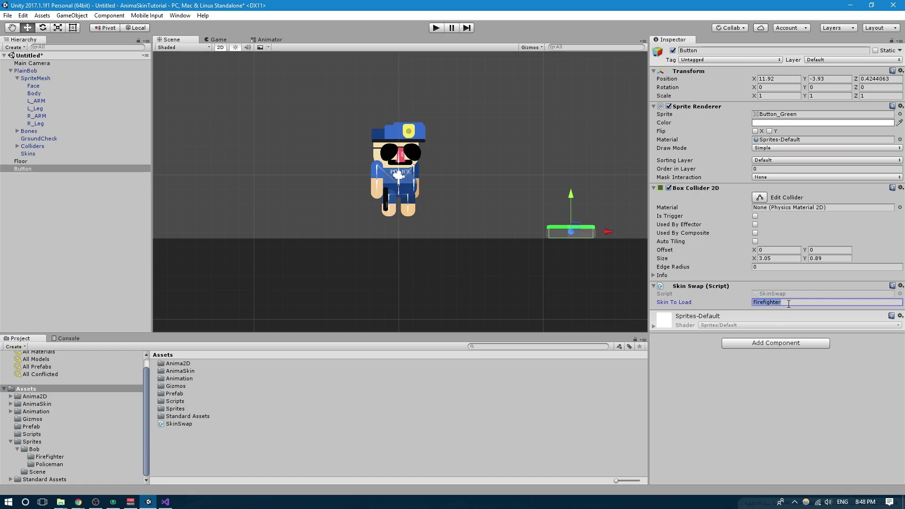
text(Base)
click(31, 168)
key(ctrl+d)
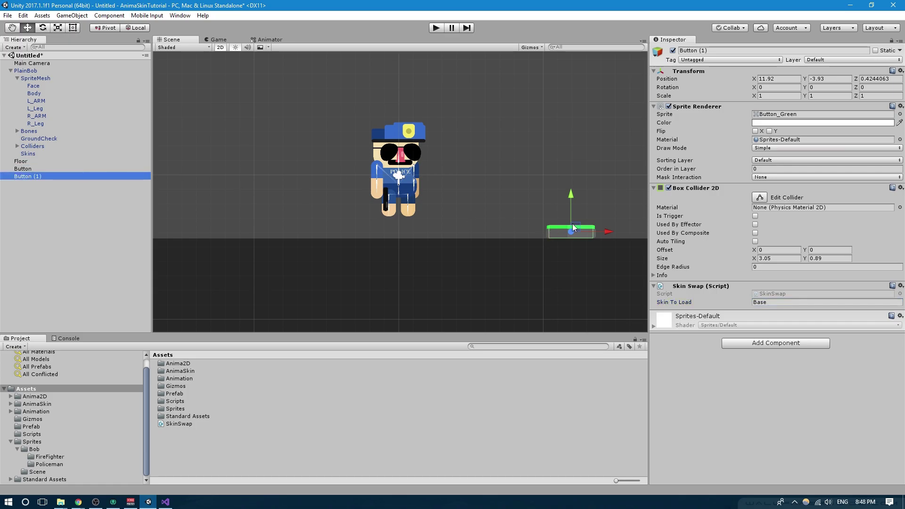
drag(610, 235, 304, 234)
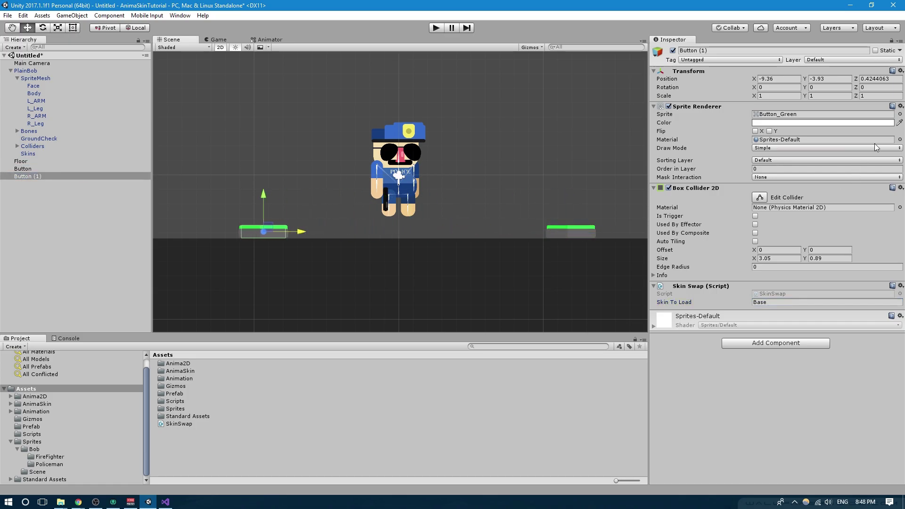
Give Button (1) the Button_Red sprite and set its Skin To Load to Firefighter
click(900, 114)
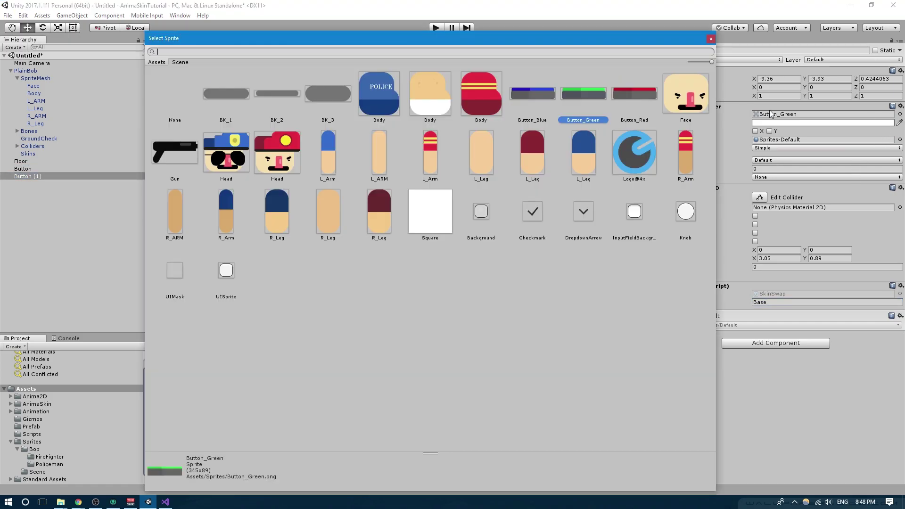
double_click(632, 101)
click(779, 302)
text(Firefighter)
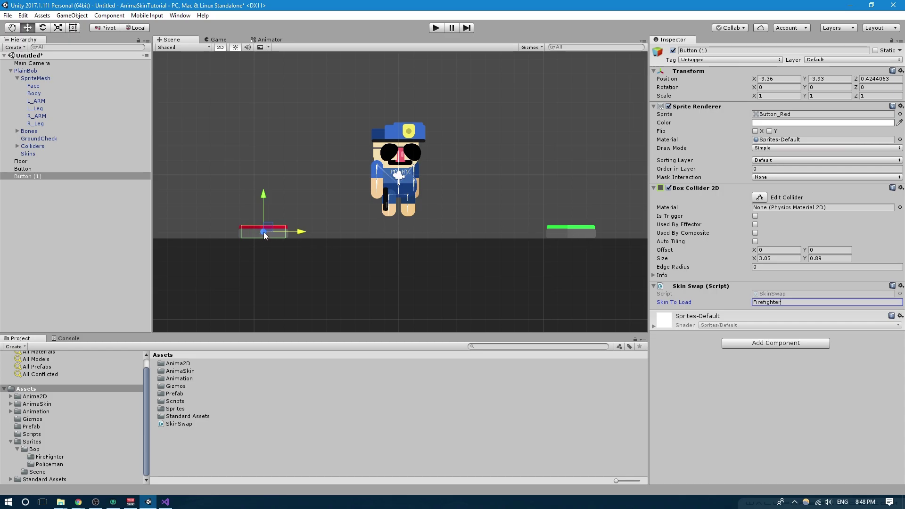
Duplicate Button (1) and move the copy along the floor past the red button to about X -17.38
click(37, 178)
key(ctrl+d)
drag(300, 231, 204, 236)
middle_drag(204, 236, 293, 233)
drag(302, 227, 284, 227)
Give Button (2) the Button_Blue sprite and set its Skin To Load to _default
click(900, 114)
double_click(547, 93)
click(784, 302)
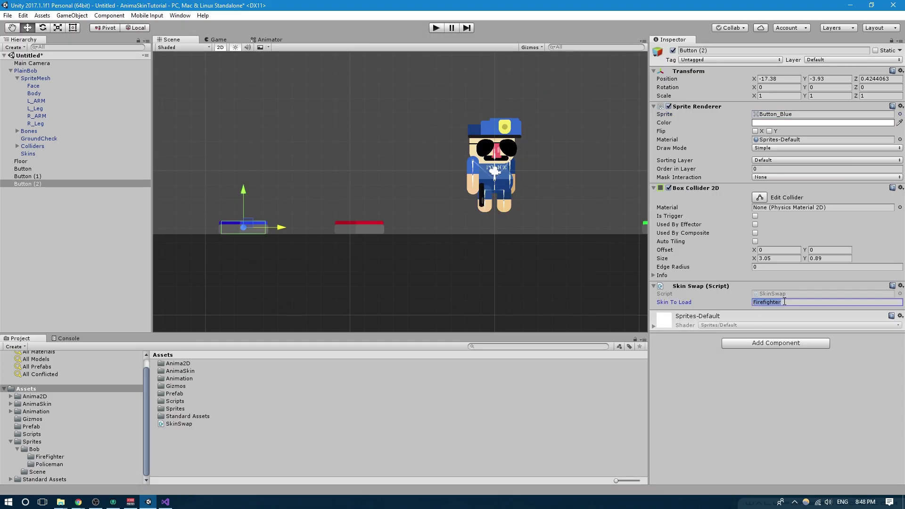
key(BackSpace)
text(_default)
click(780, 394)
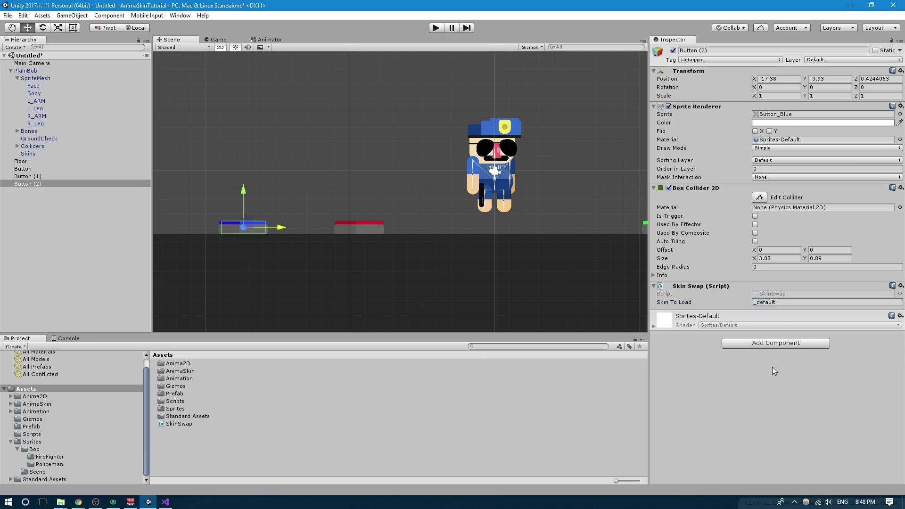
click(782, 304)
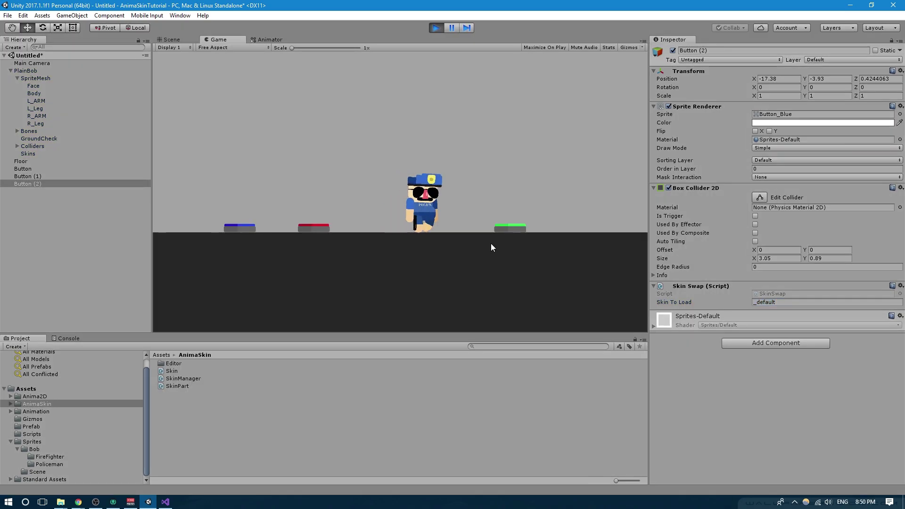
In the running game, move and jump PlainBob onto the green, red and blue buttons to test each skin swap
key(Left)
key(Right)
key(space)
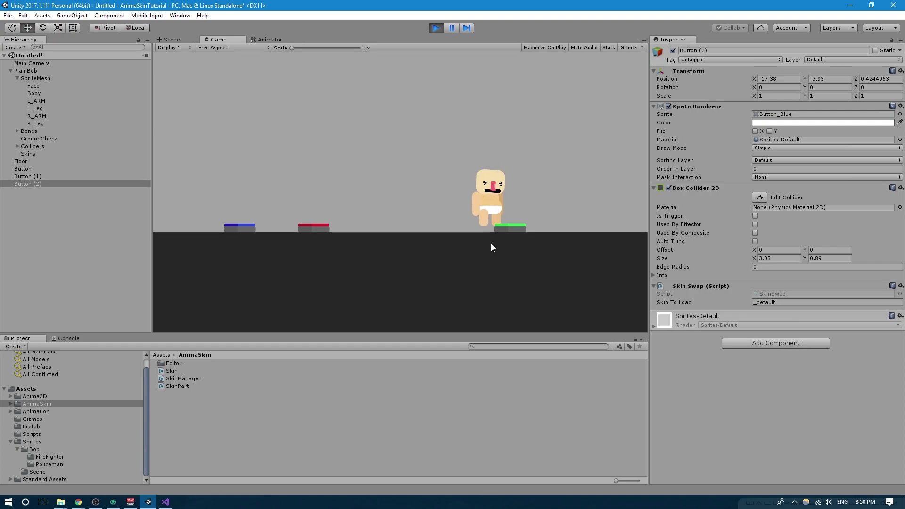
key(Left)
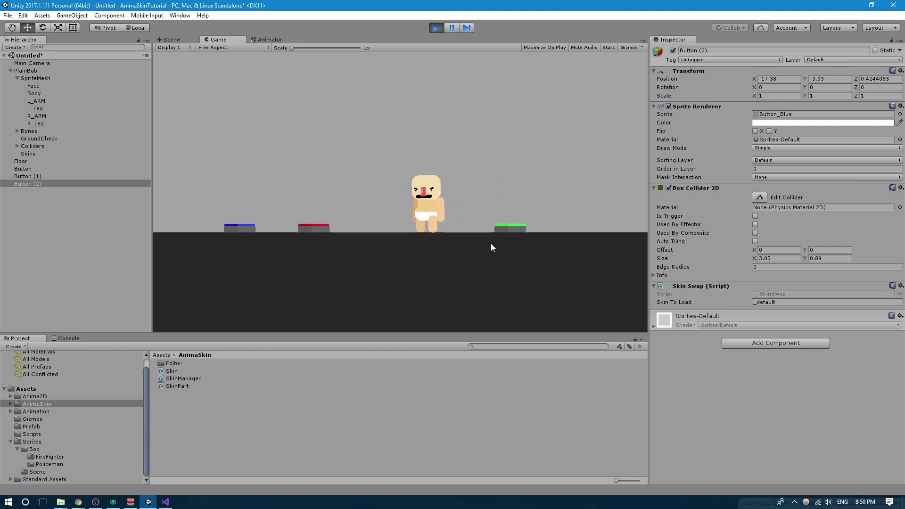
key(Left)
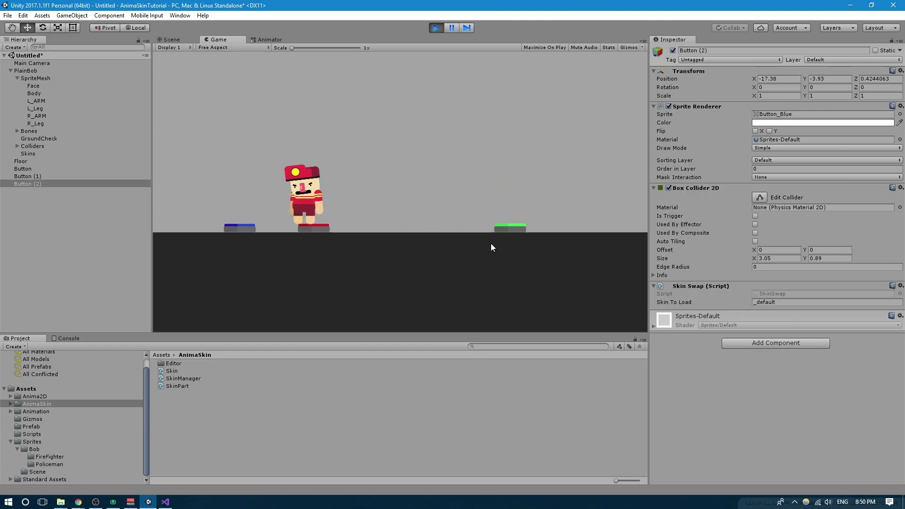
key(Left)
key(space)
key(Left)
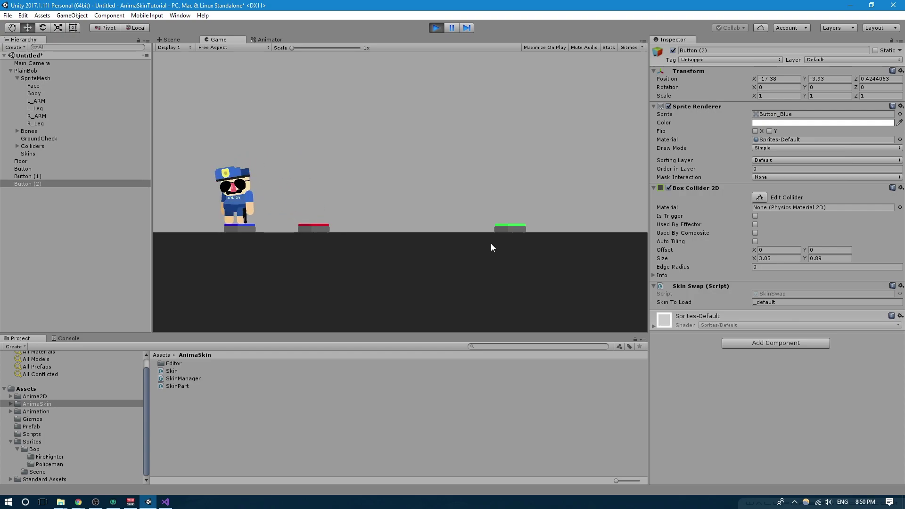
key(Right)
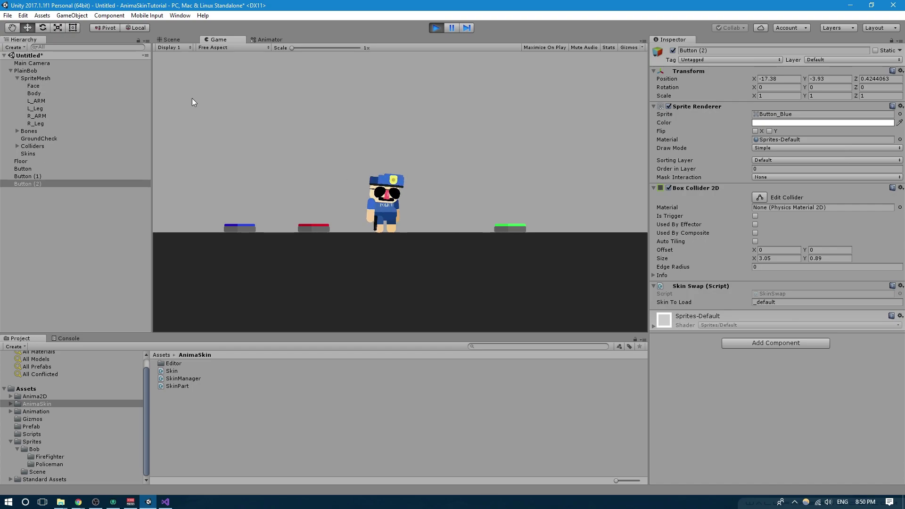
Select PlainBob and examine its Skin Manager and Skin components while the game runs
click(29, 71)
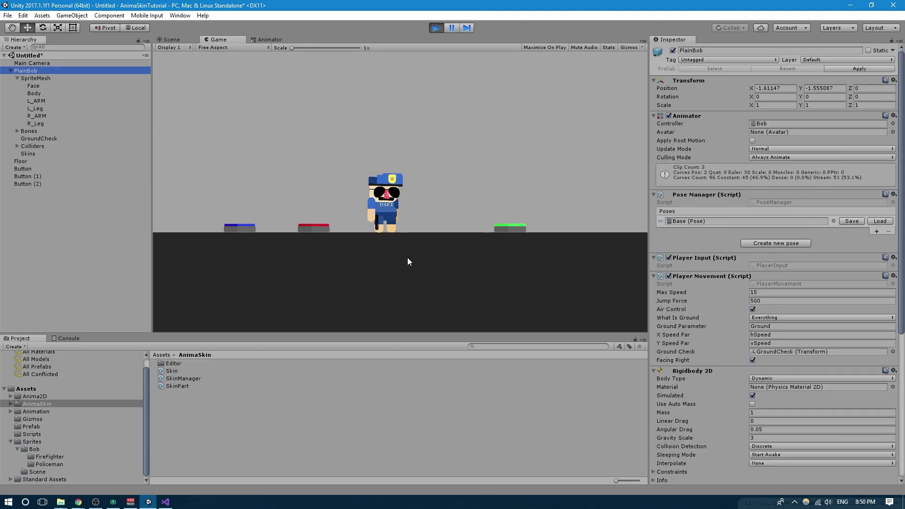
scroll(726, 369, down, 10)
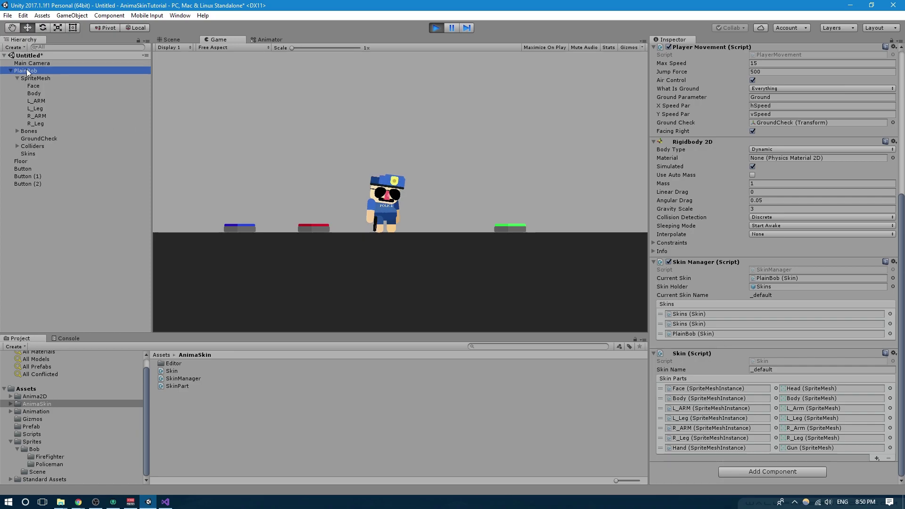